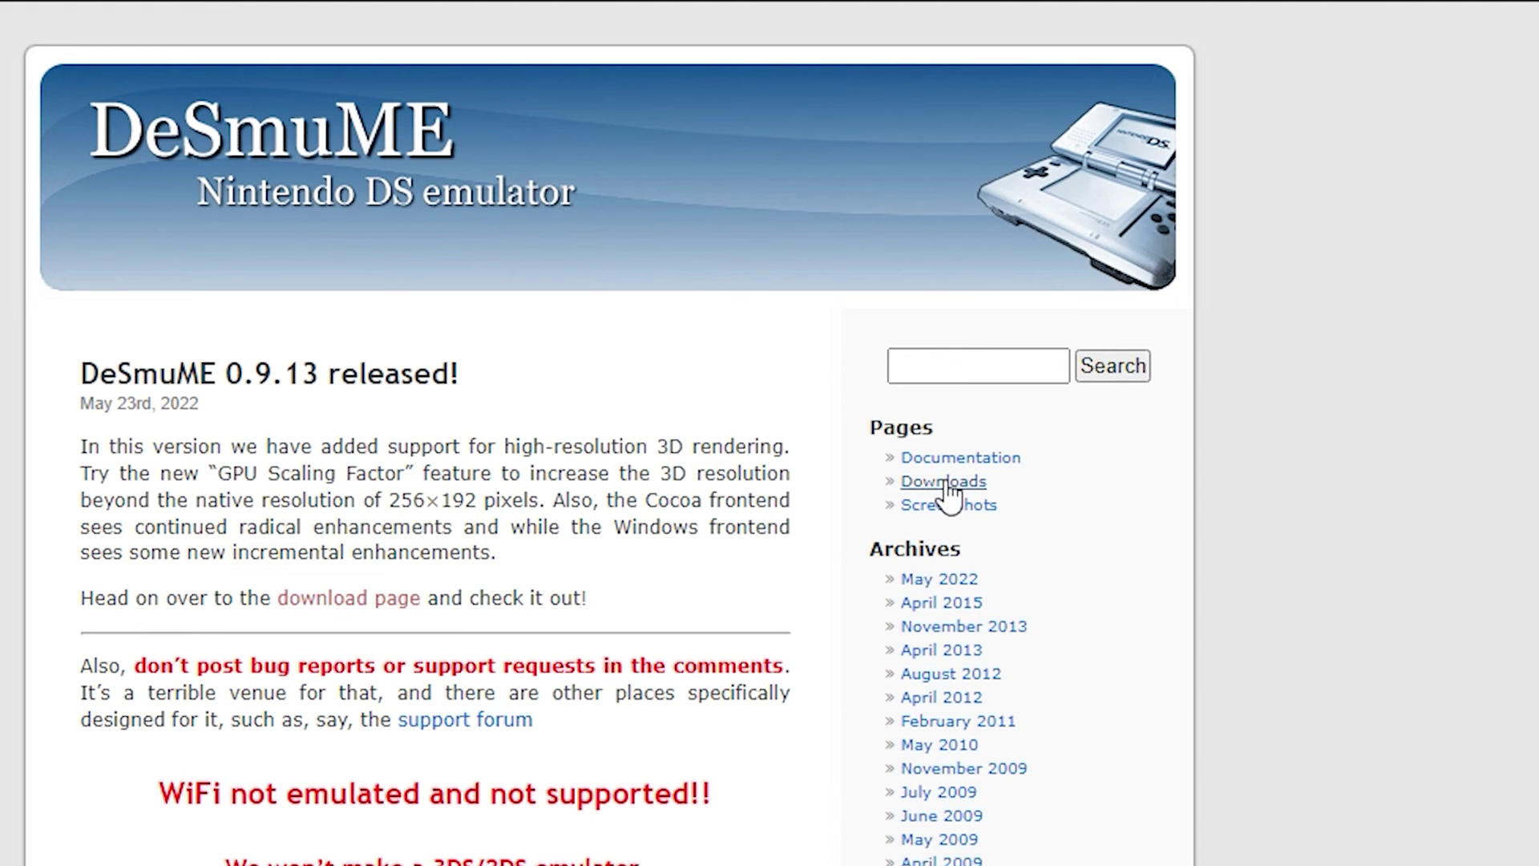
# Go to the DeSmuME Downloads page and find the GitHub link under Latest Stable Release.
pyautogui.click(945, 479)
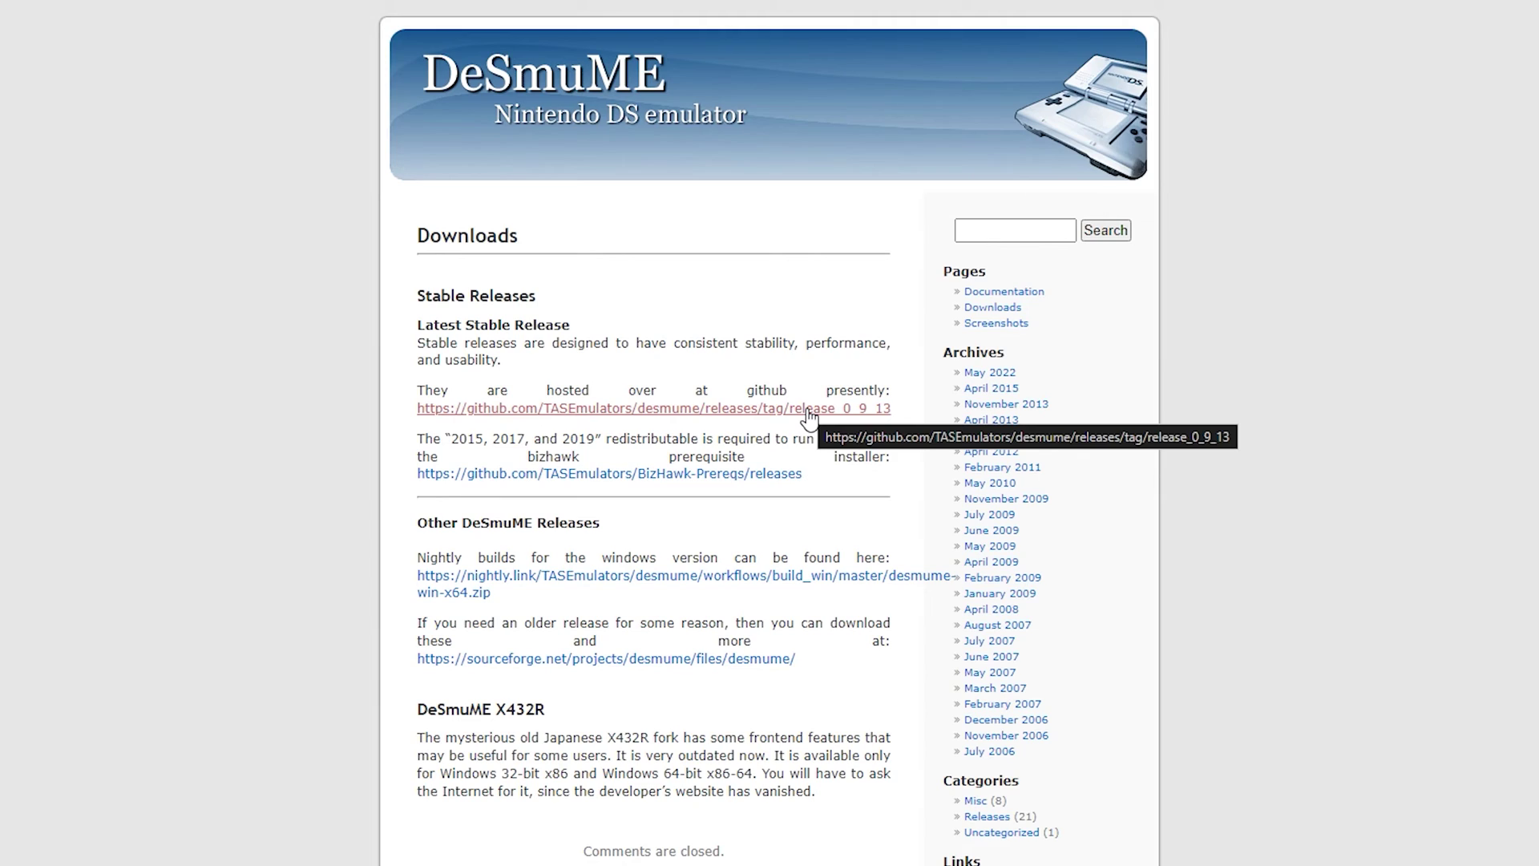
pyautogui.tripleClick(593, 523)
pyautogui.click(614, 536)
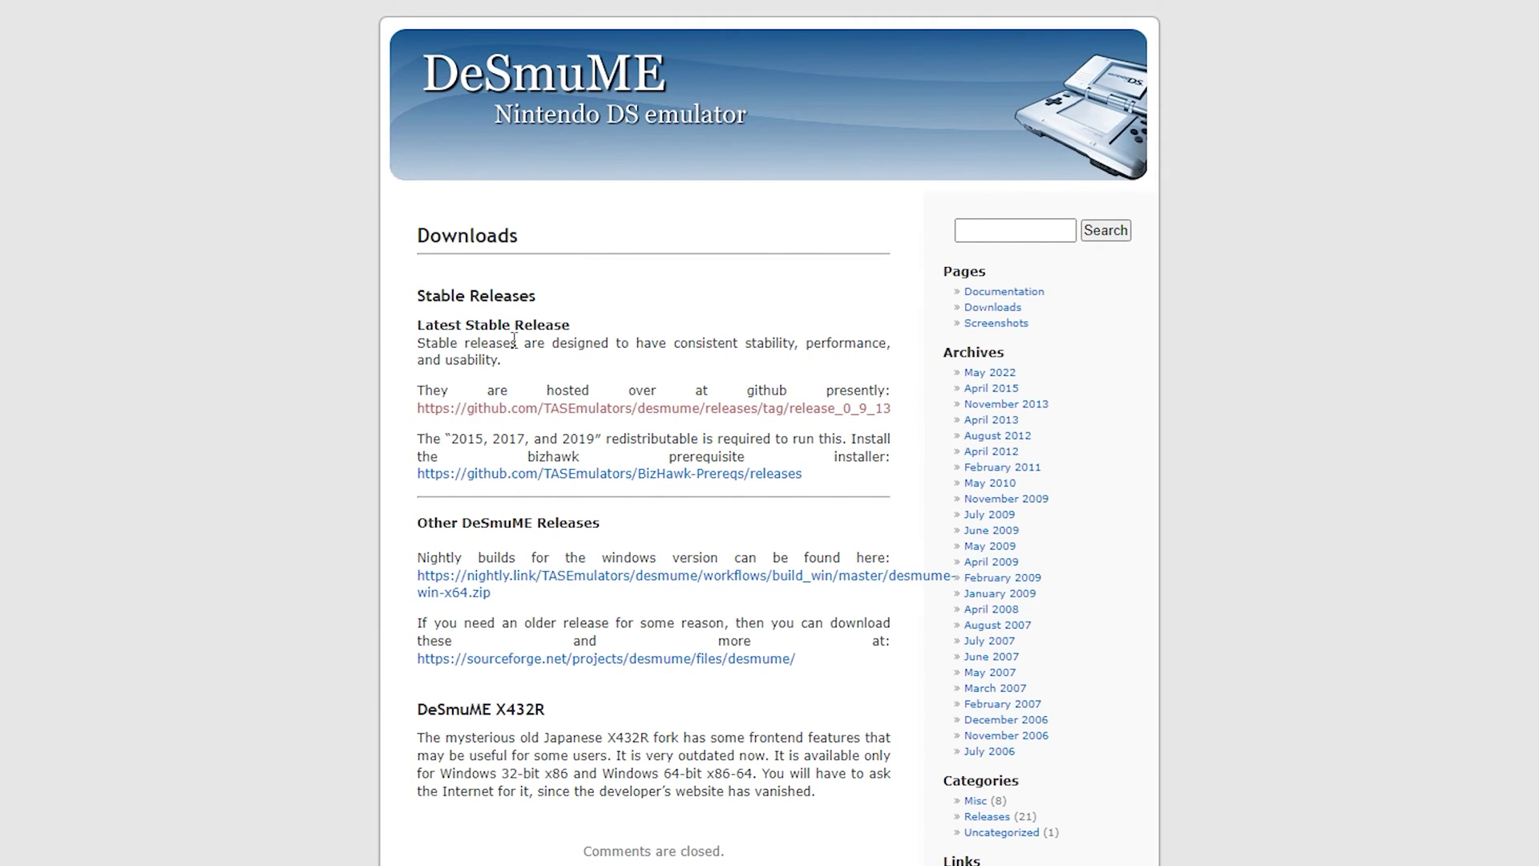
pyautogui.tripleClick(553, 327)
pyautogui.click(594, 388)
# Download desmume-0.9.13-win64.zip from the GitHub Release 0.9.13 assets to the Desktop.
pyautogui.click(584, 412)
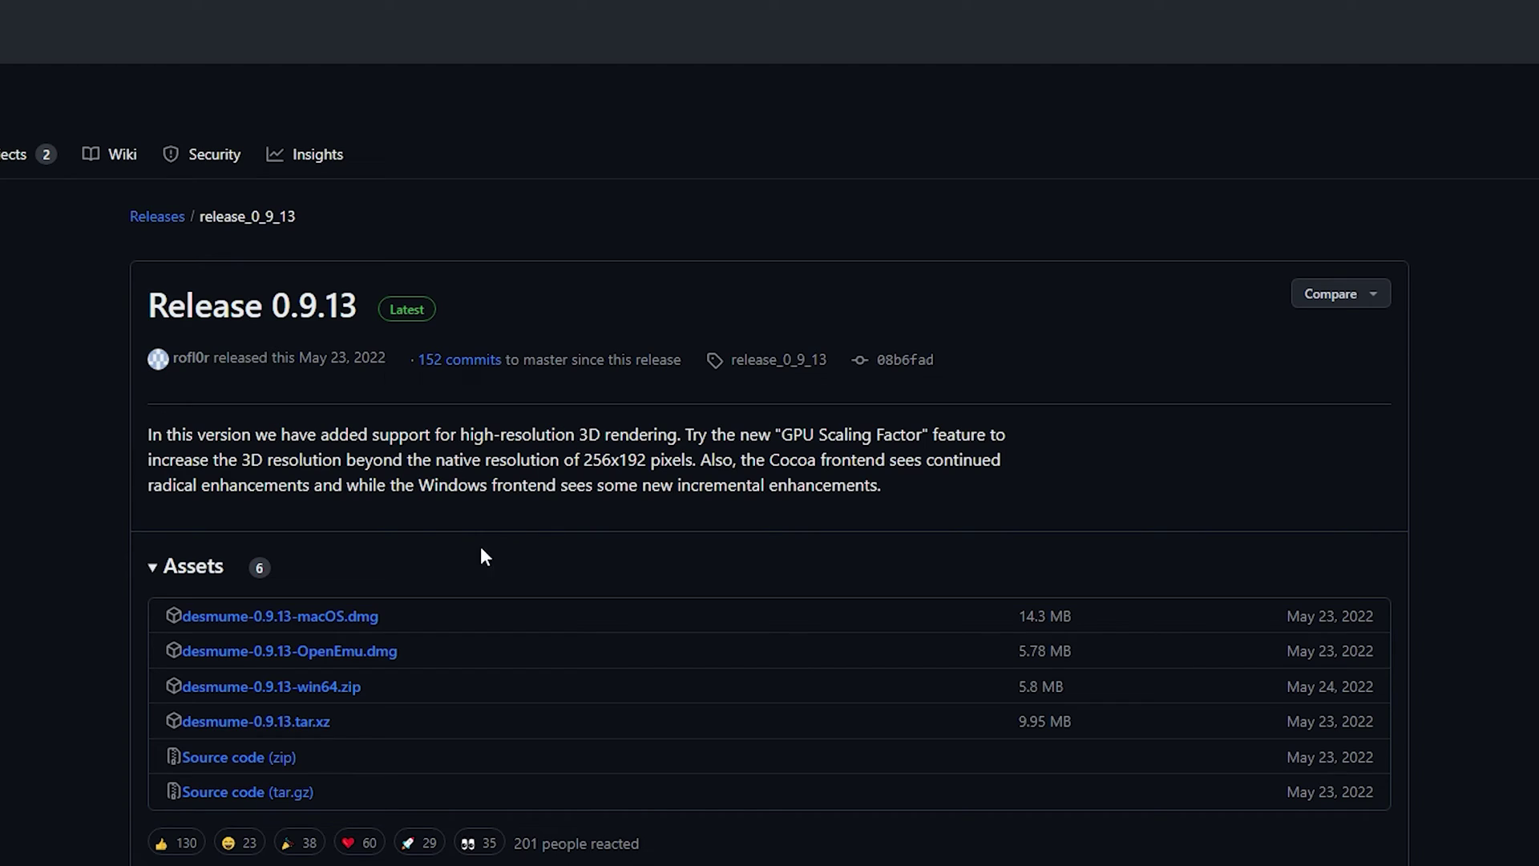
pyautogui.click(360, 688)
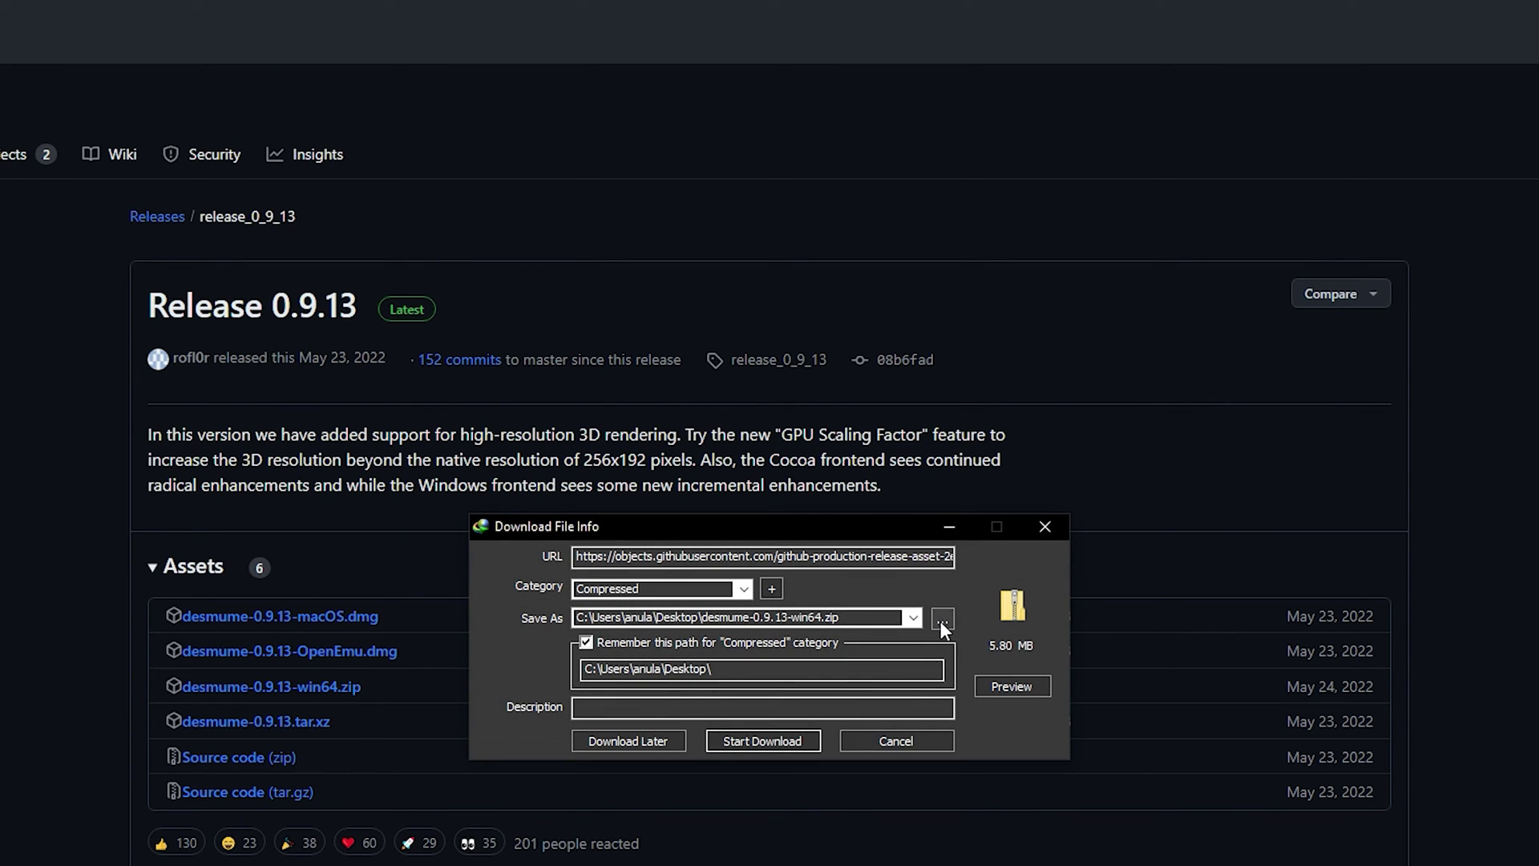
pyautogui.click(730, 741)
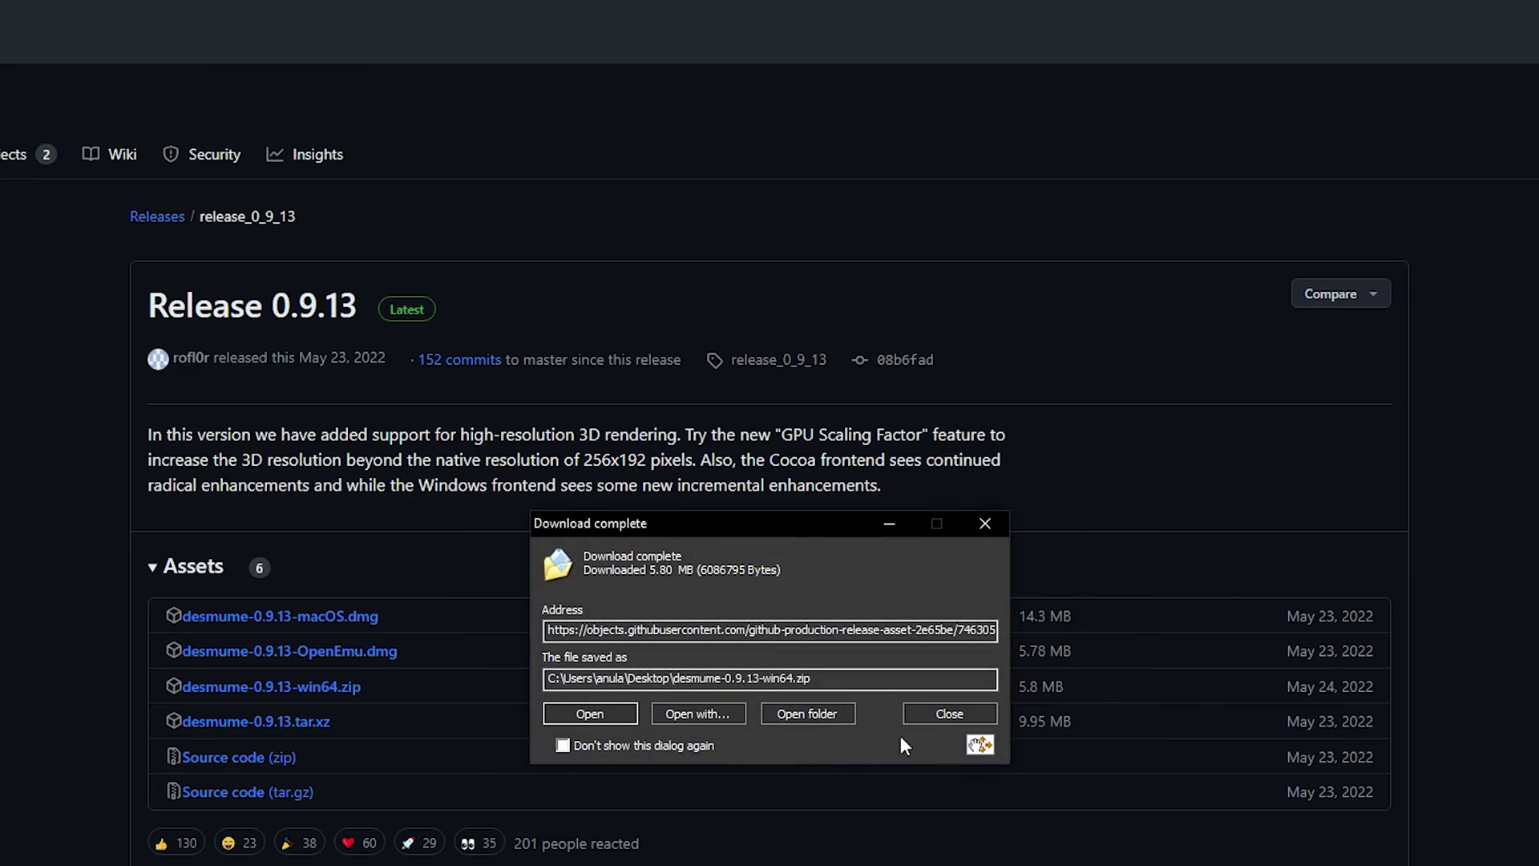
pyautogui.click(962, 710)
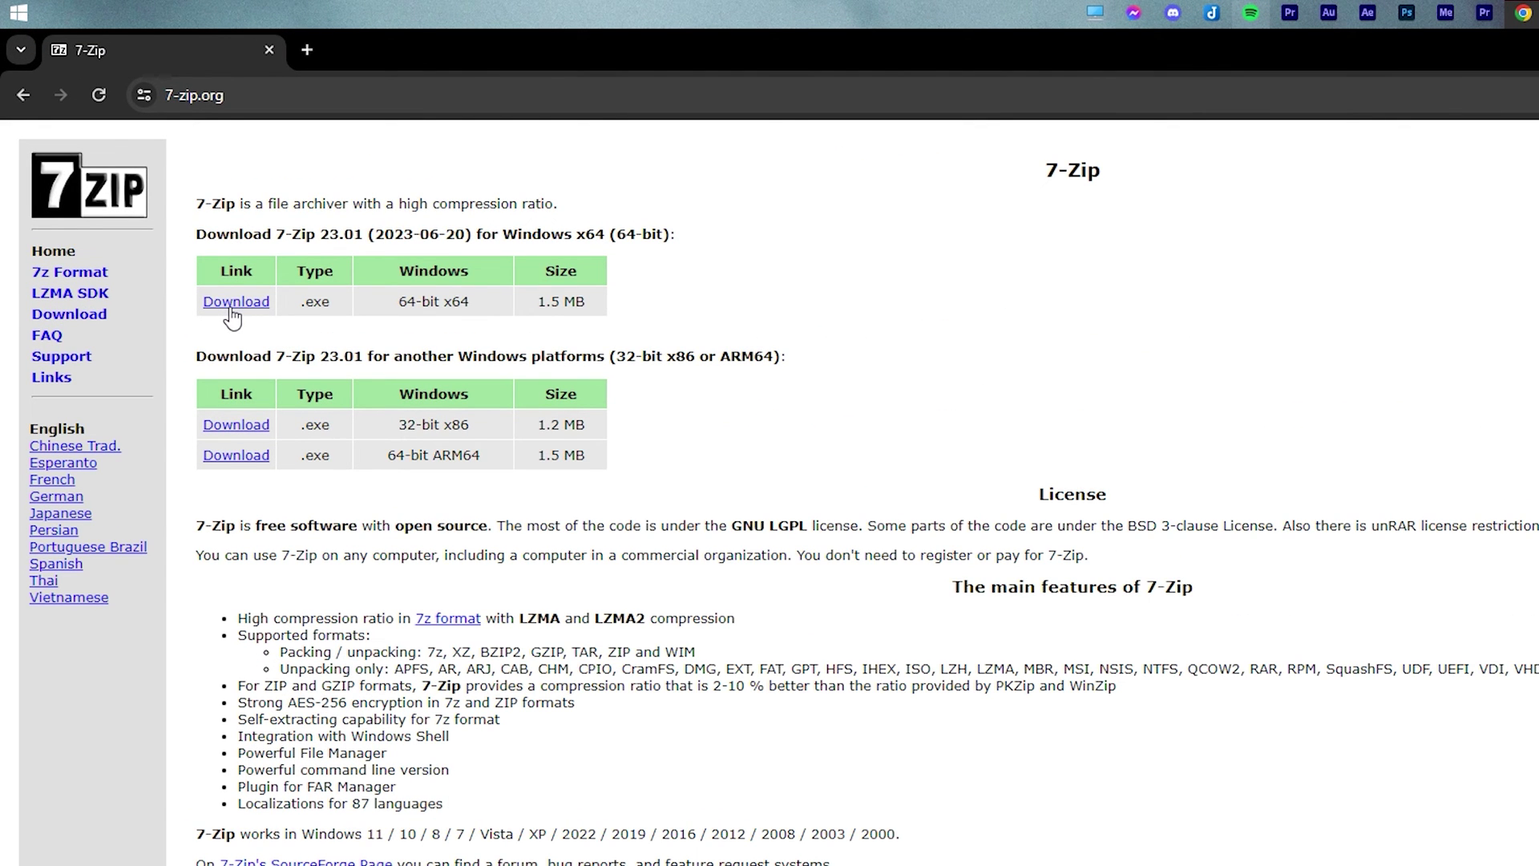
# Download the 64-bit 7-Zip 23.01 installer and install it to C:\Program Files\7-Zip.
pyautogui.click(232, 303)
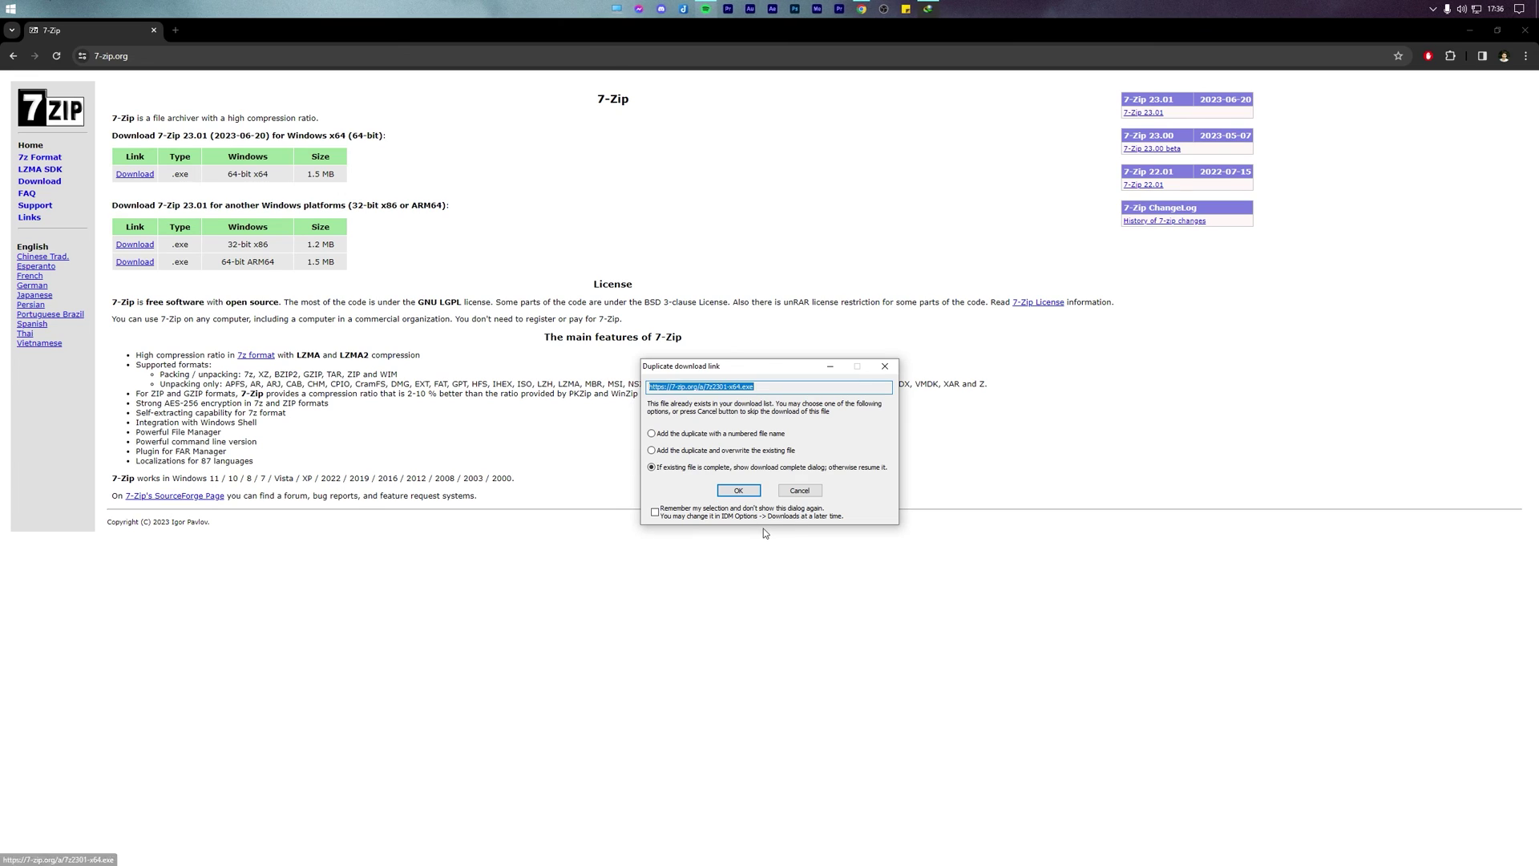
pyautogui.click(739, 491)
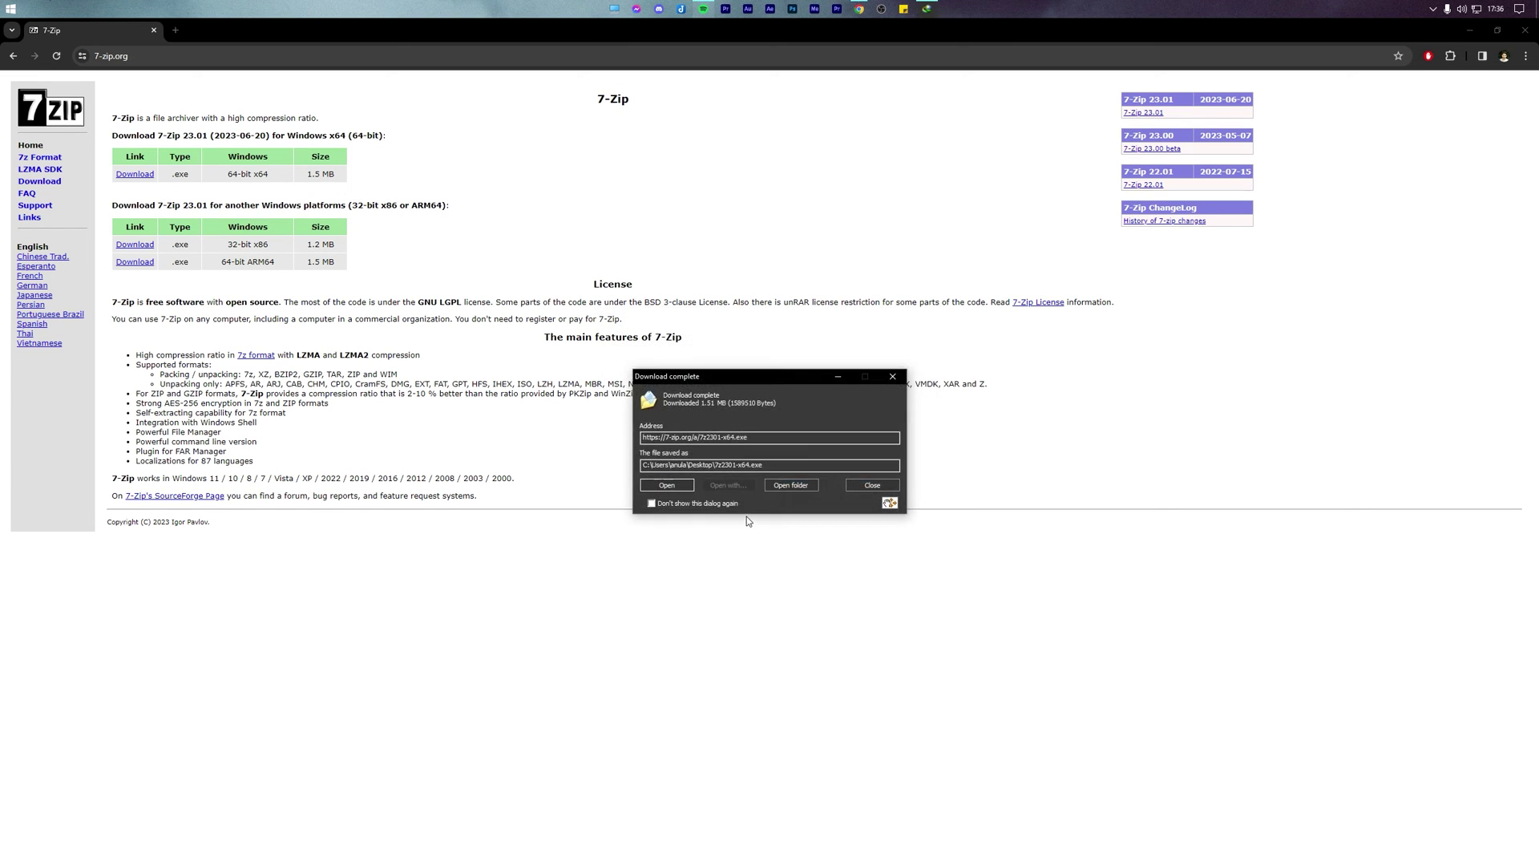
pyautogui.click(672, 502)
pyautogui.click(673, 511)
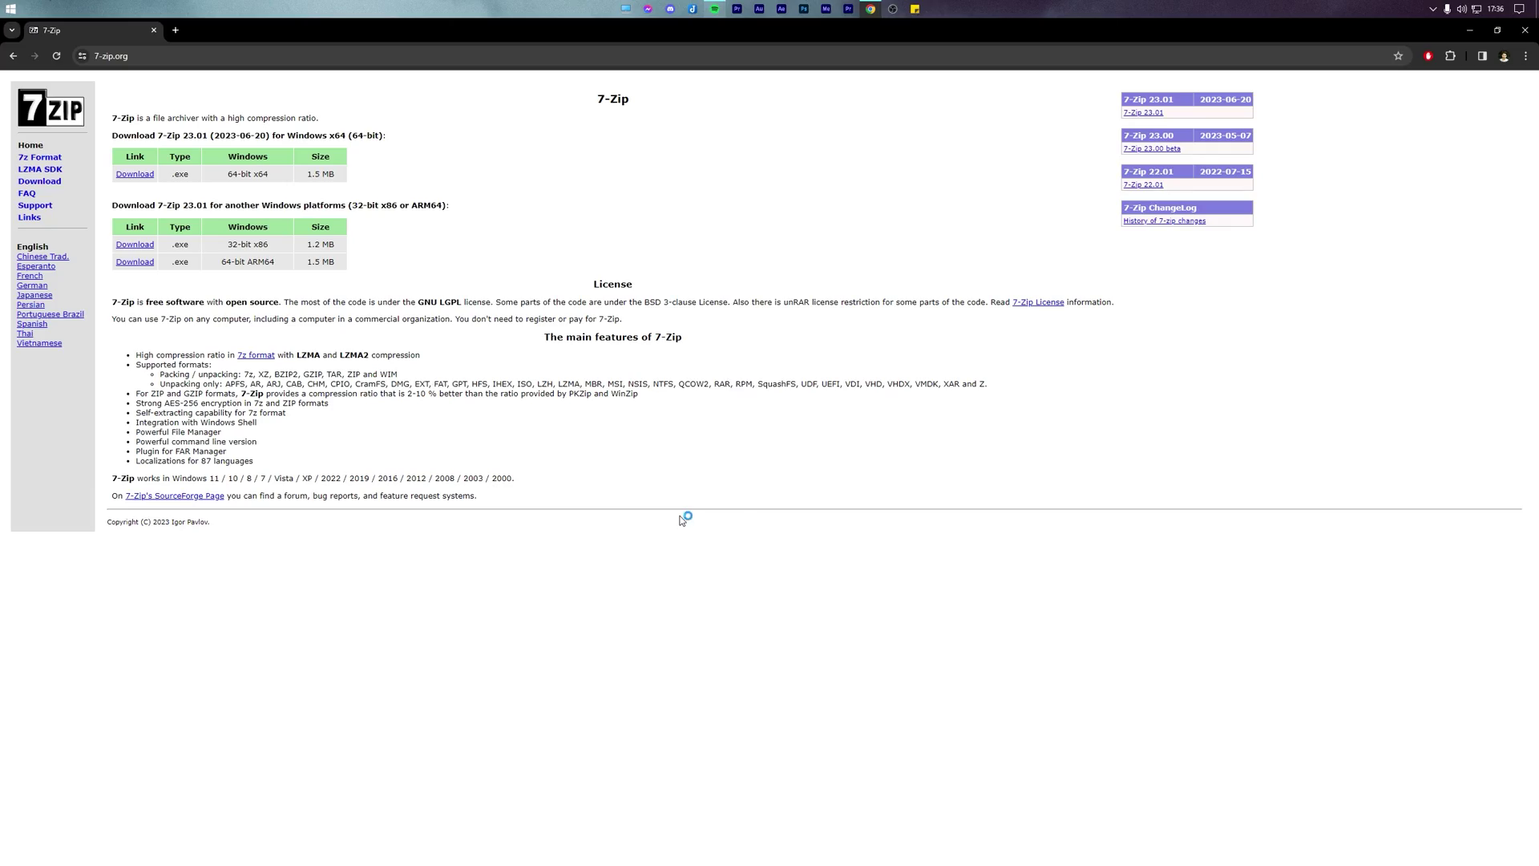
pyautogui.click(746, 544)
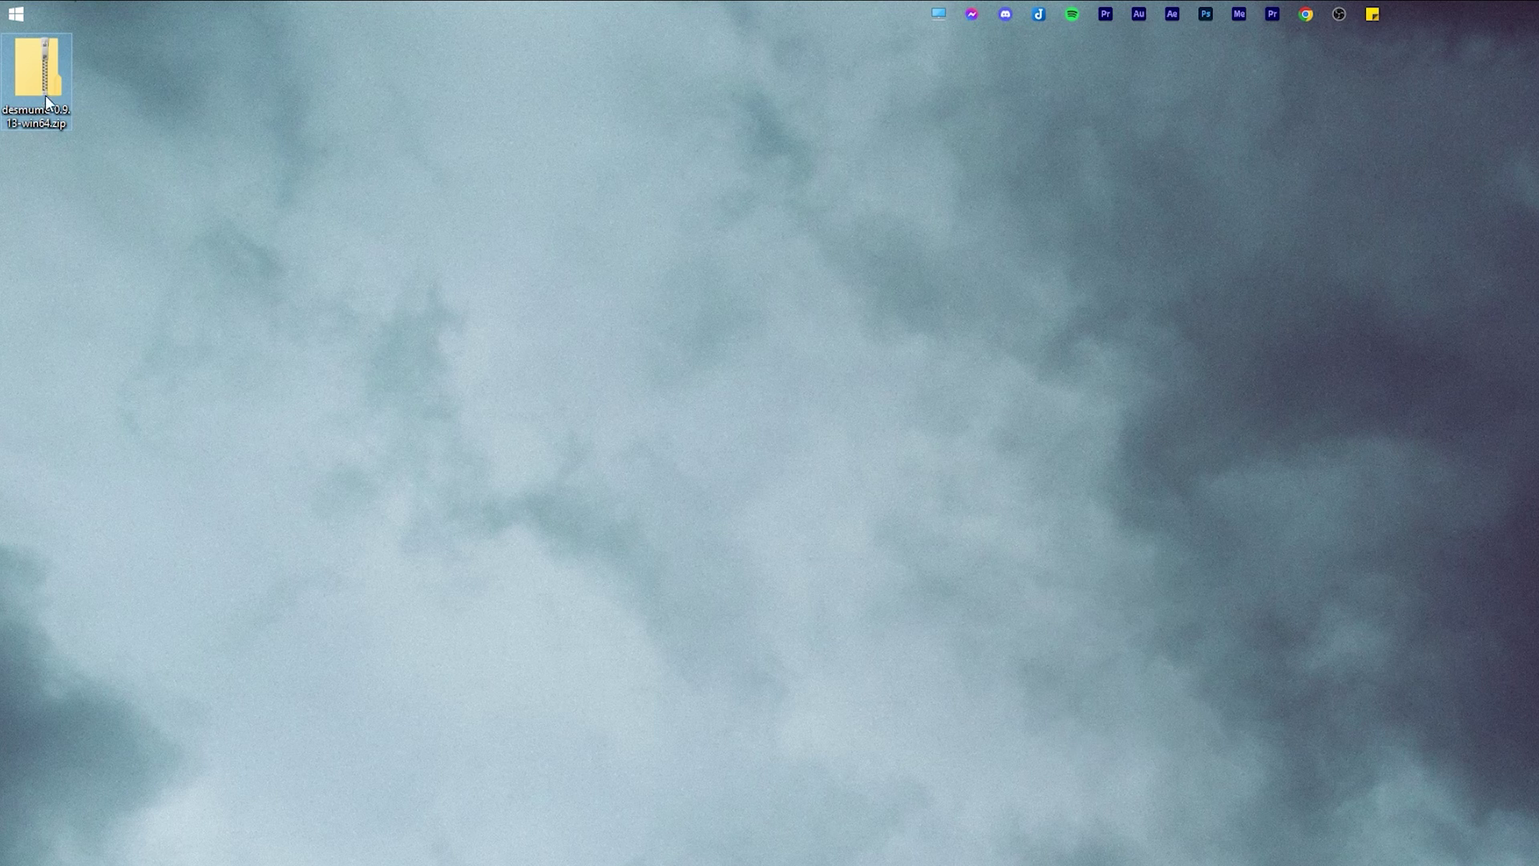
# Extract the DeSmuME zip with 7-Zip into a desmume-0.9.13-win64 folder.
pyautogui.rightClick(42, 90)
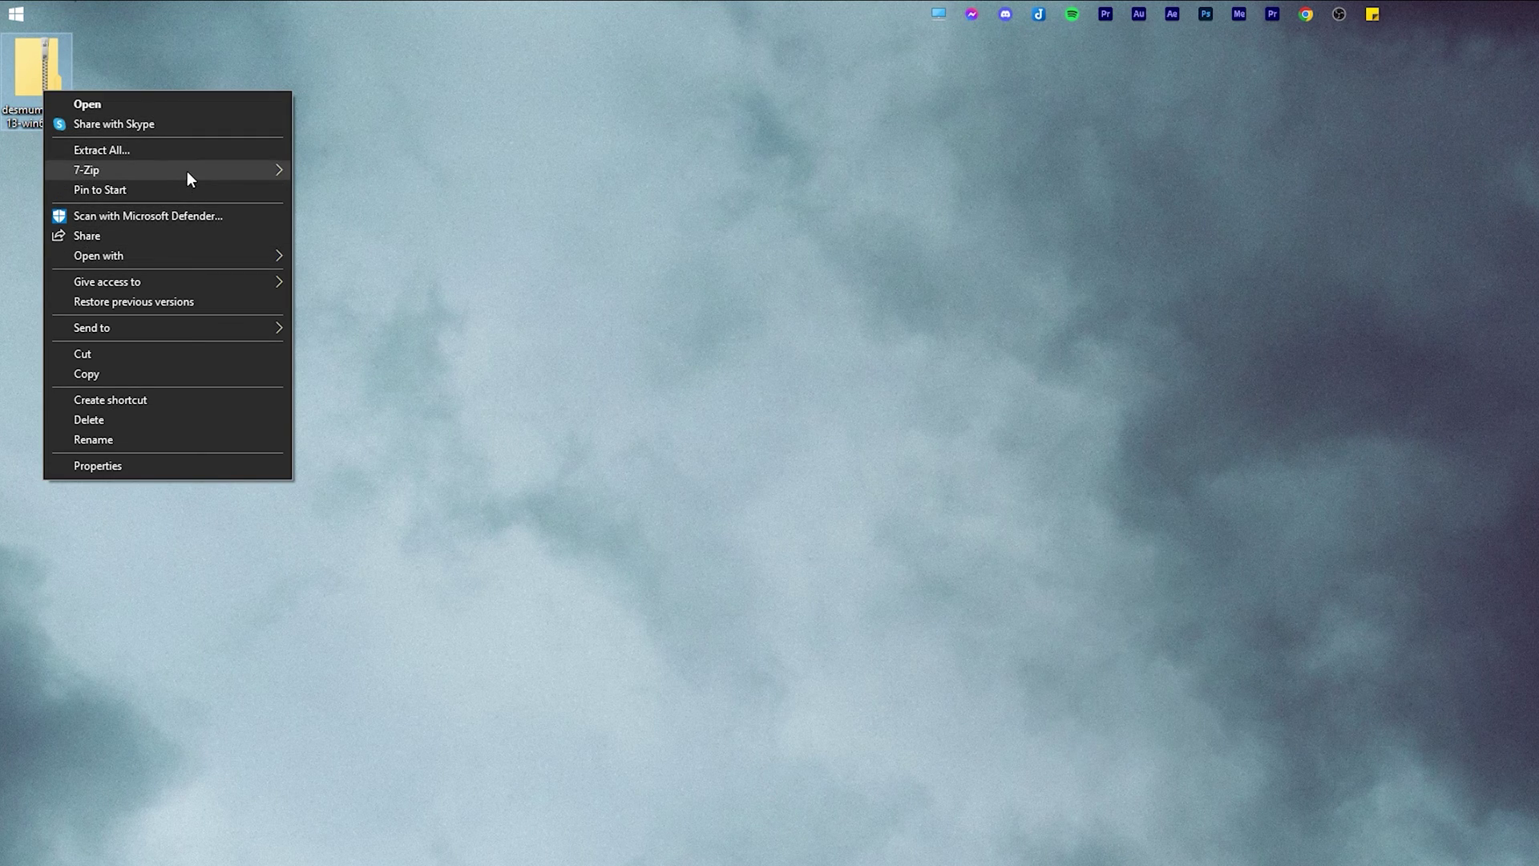
pyautogui.moveTo(186, 171)
pyautogui.click(420, 251)
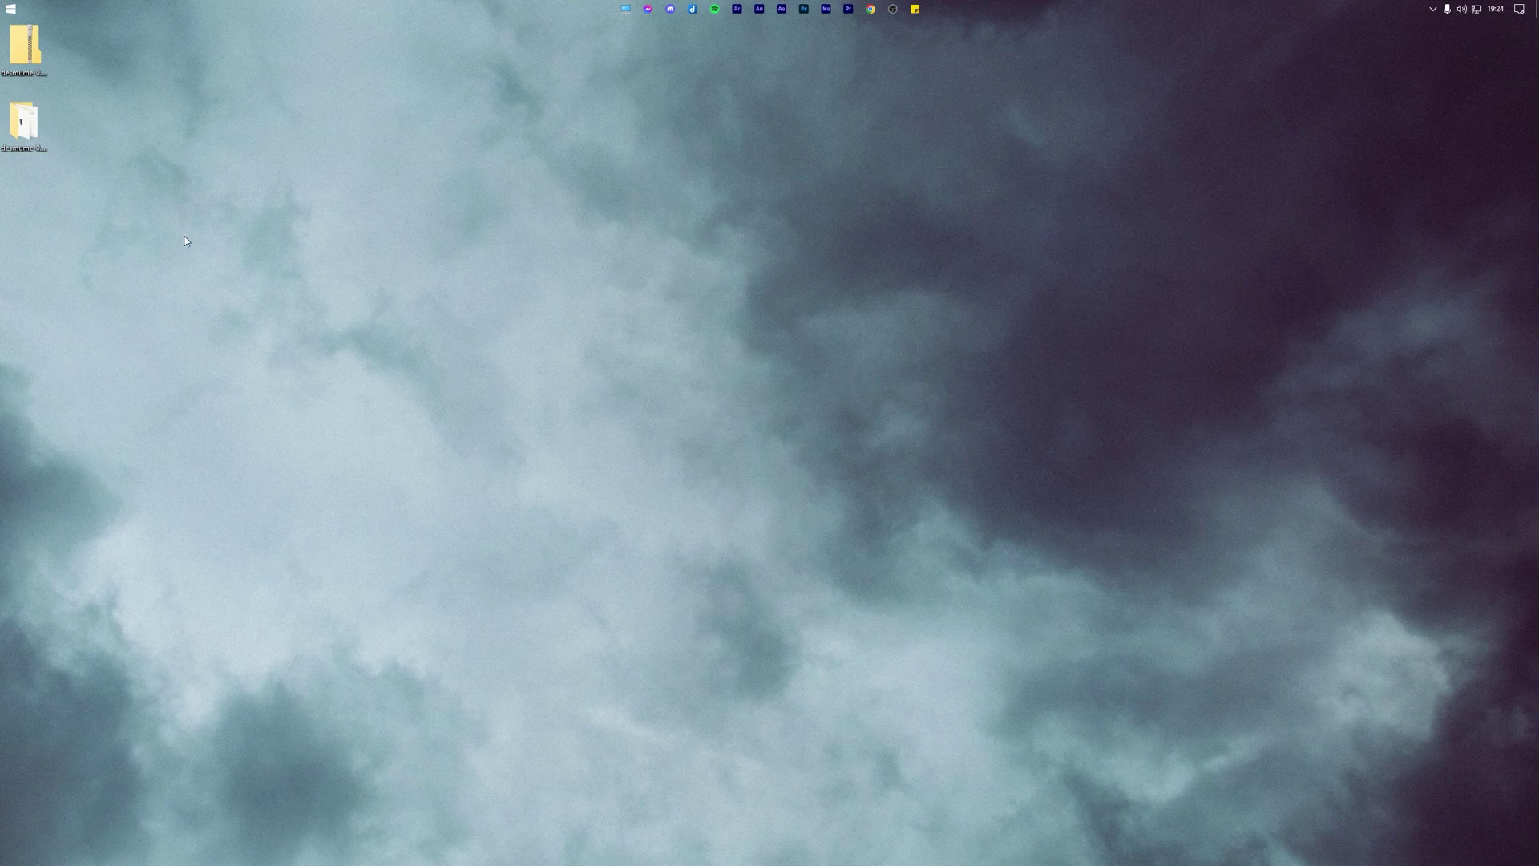
# Launch DeSmuME from the extracted folder and minimize File Explorer.
pyautogui.doubleClick(39, 147)
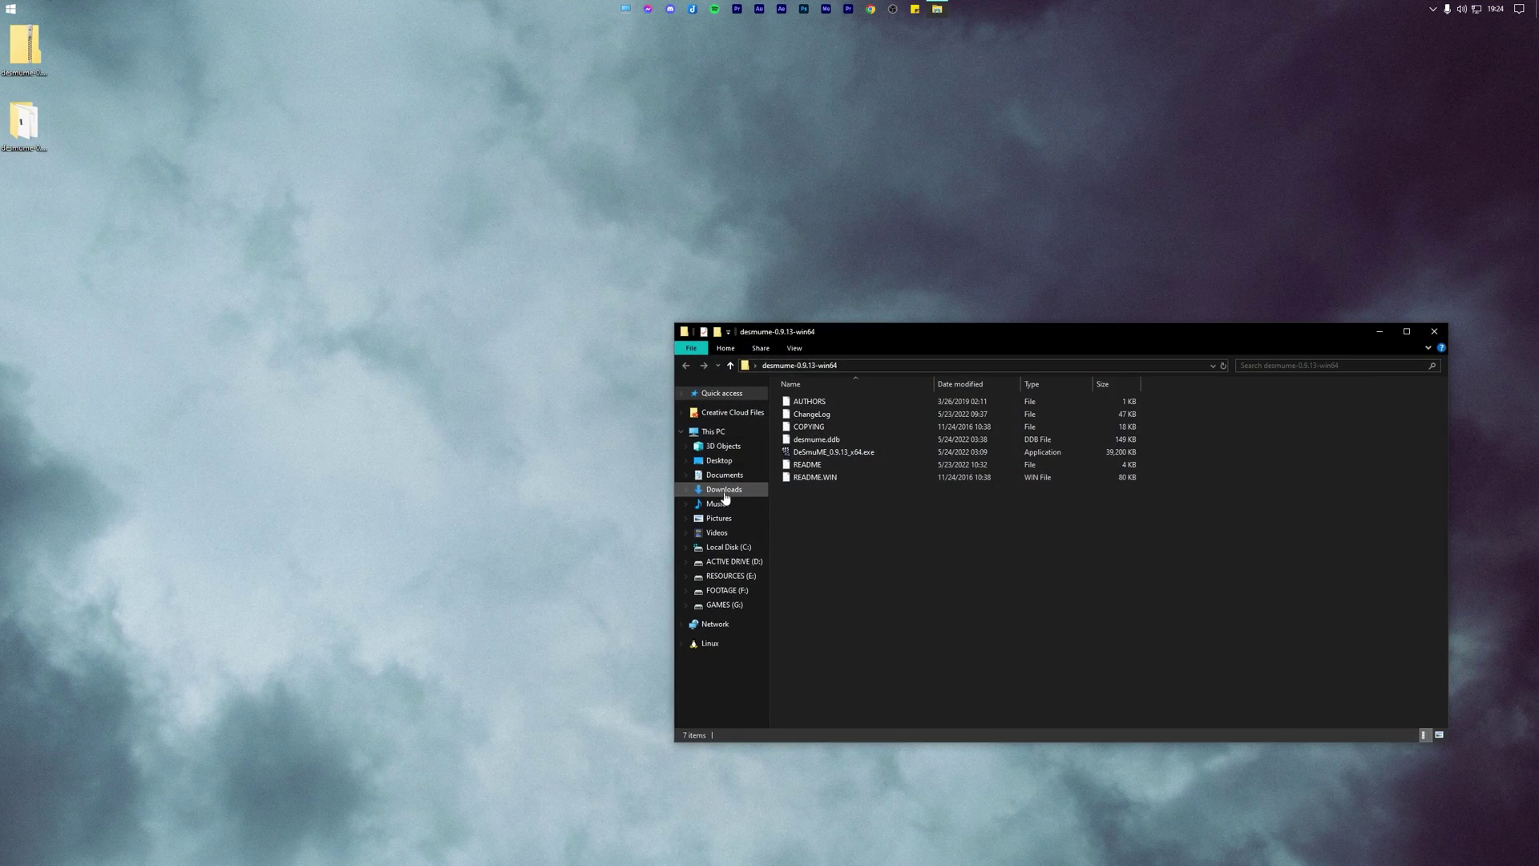
pyautogui.doubleClick(907, 456)
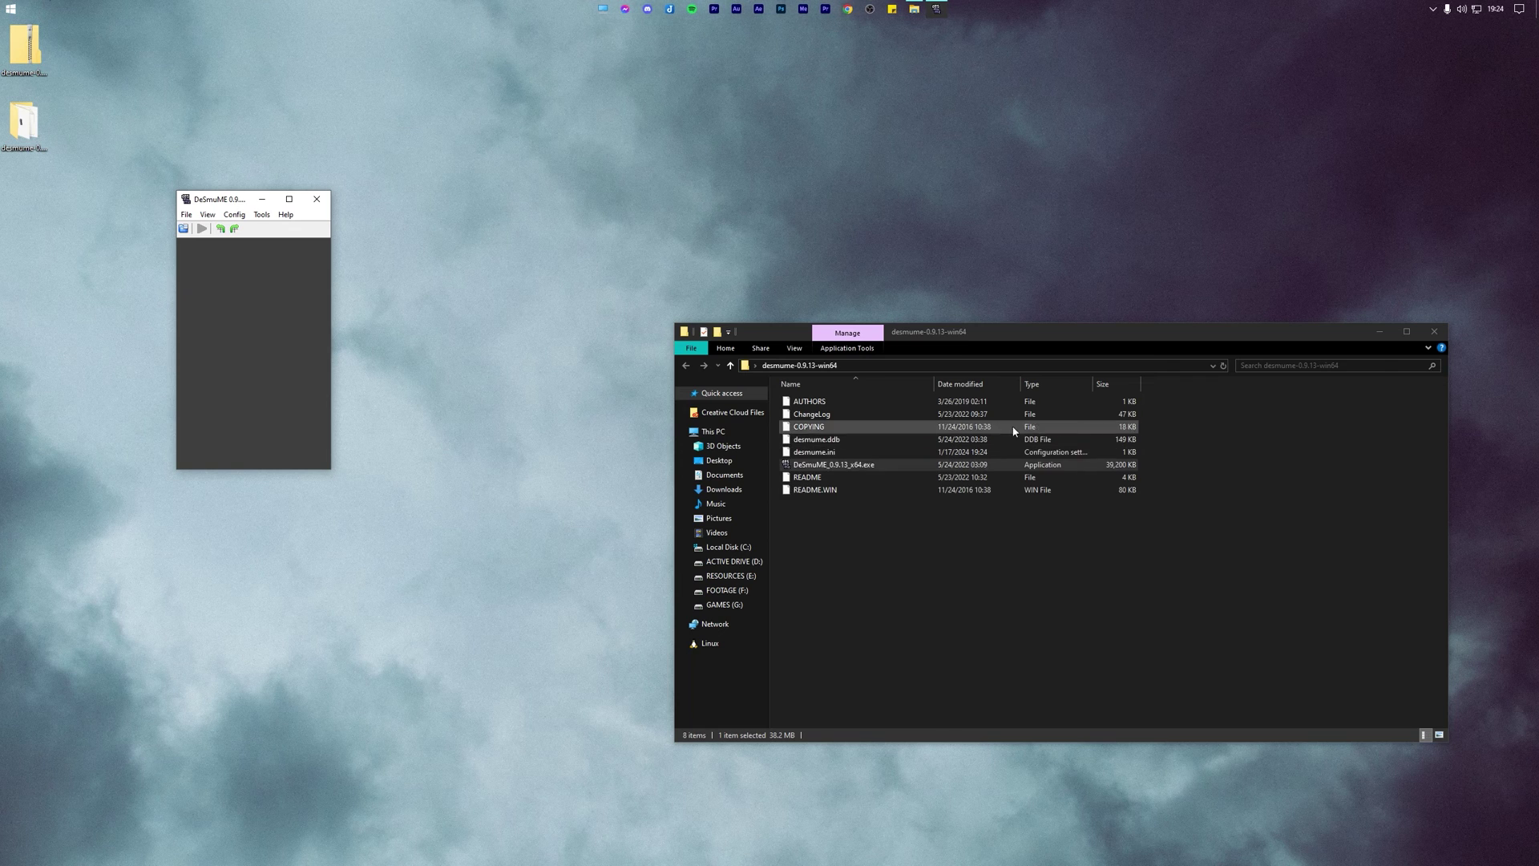
pyautogui.click(1379, 332)
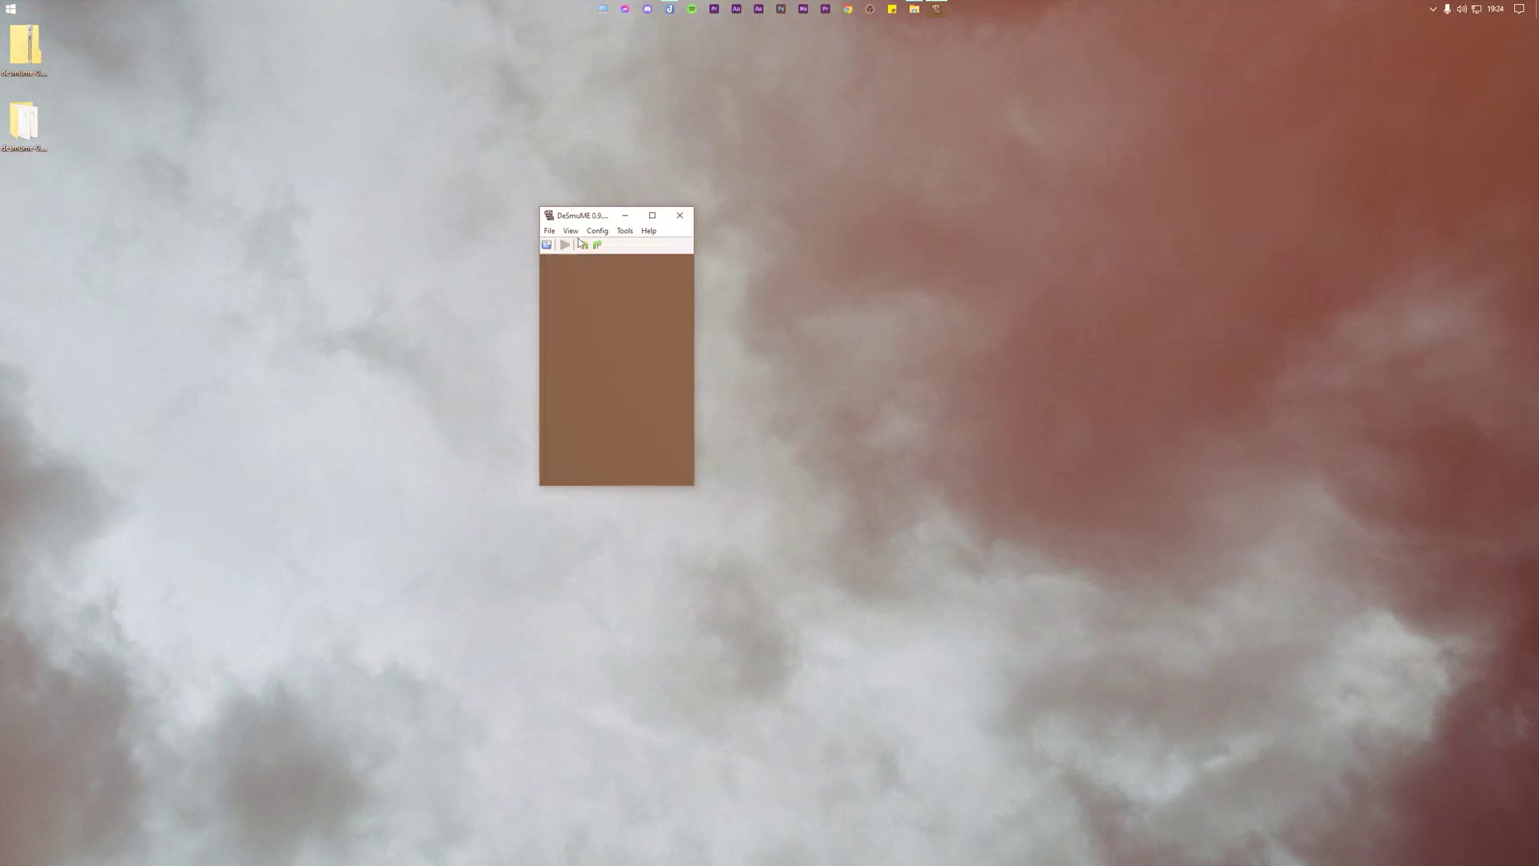
pyautogui.click(570, 231)
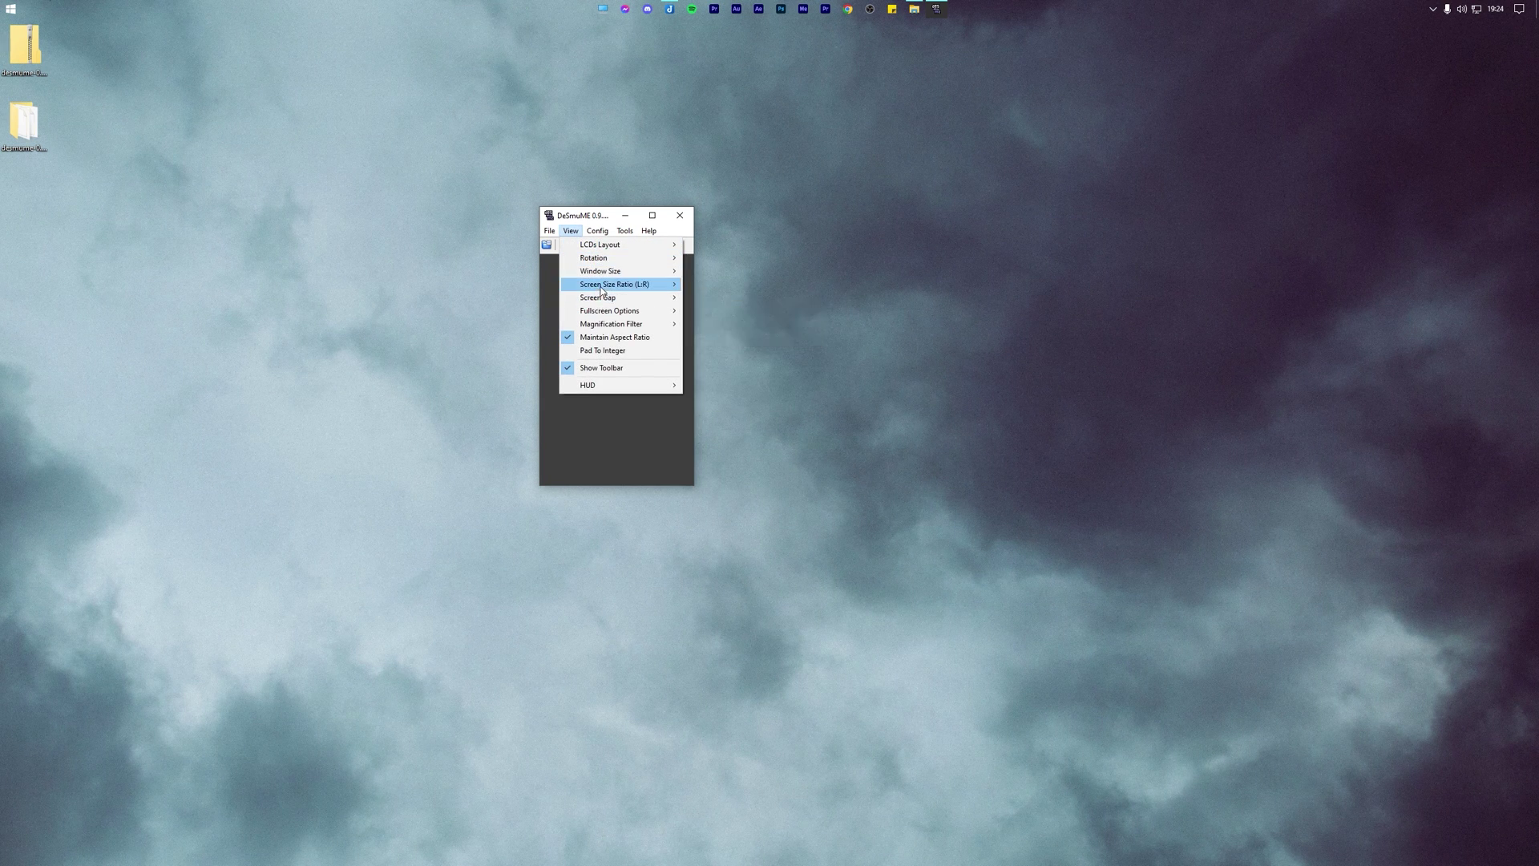
# Set the window size to 2.5x and choose OpenGL 3.2 as the 3D rendering engine.
pyautogui.moveTo(665, 274)
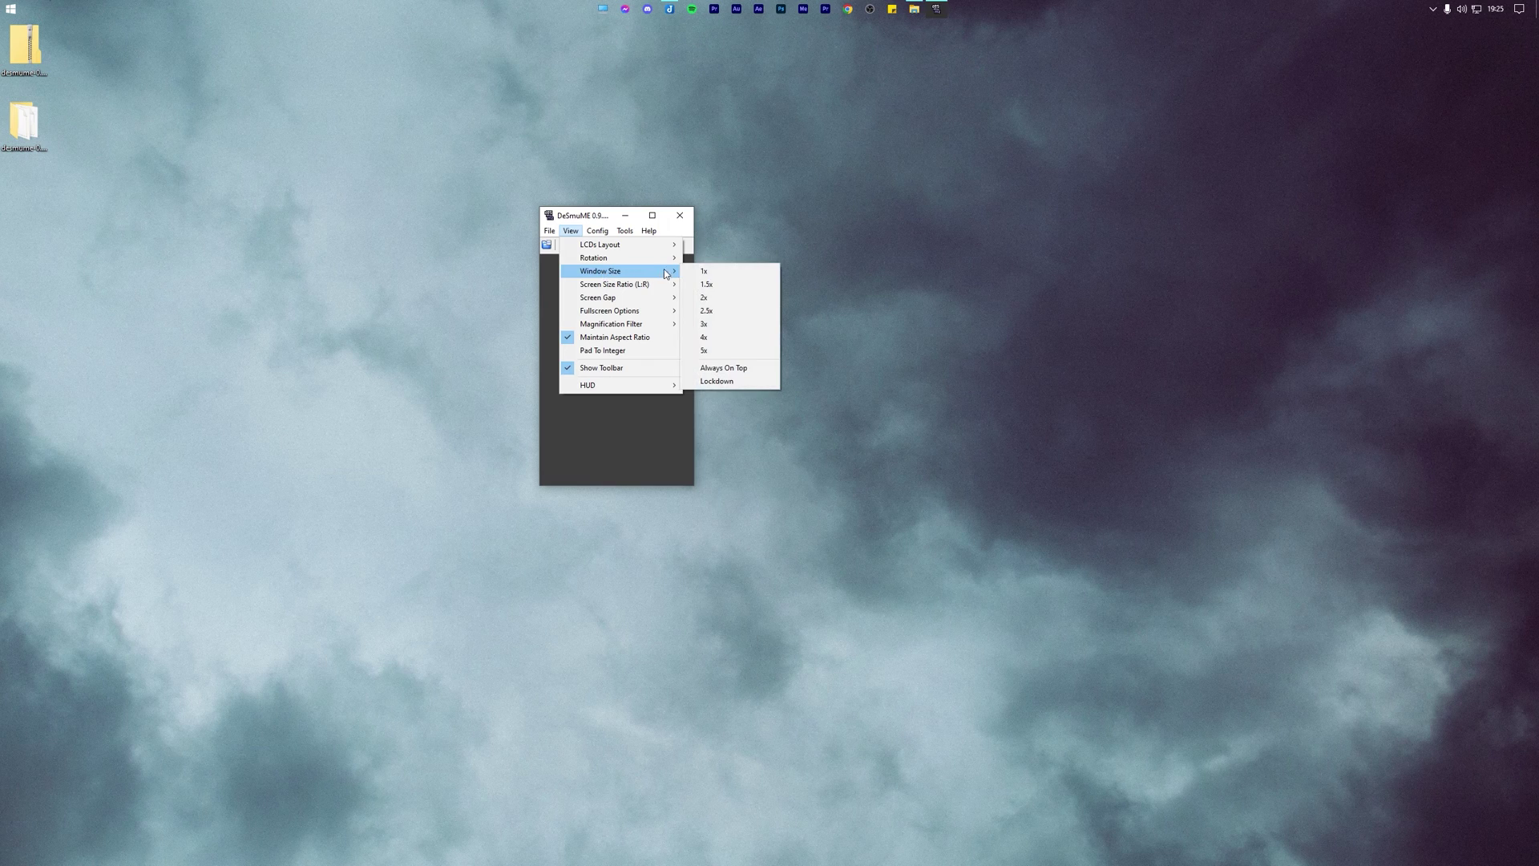
pyautogui.click(708, 311)
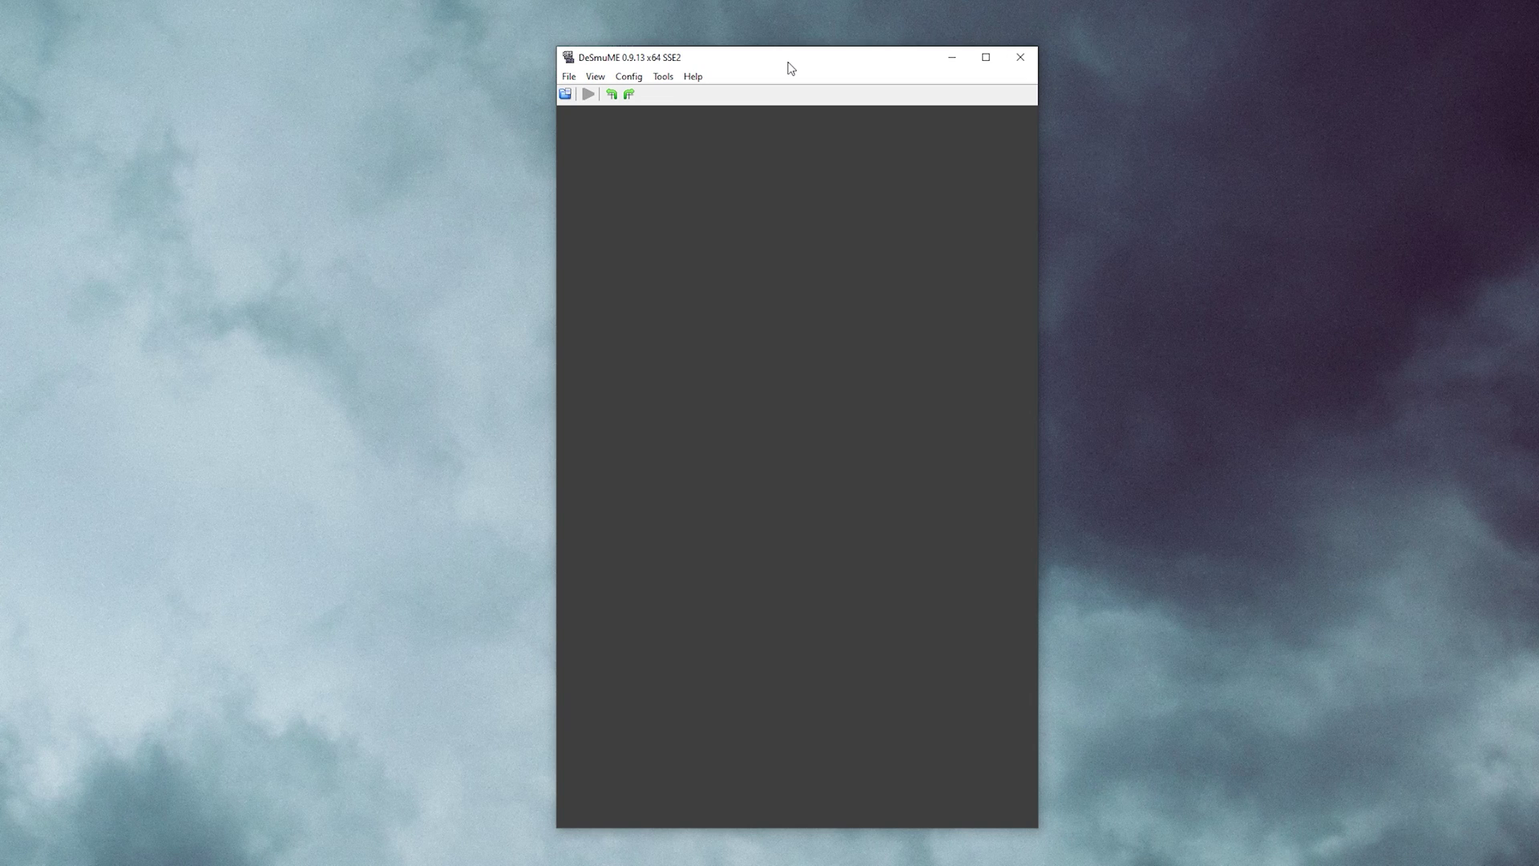
pyautogui.click(629, 76)
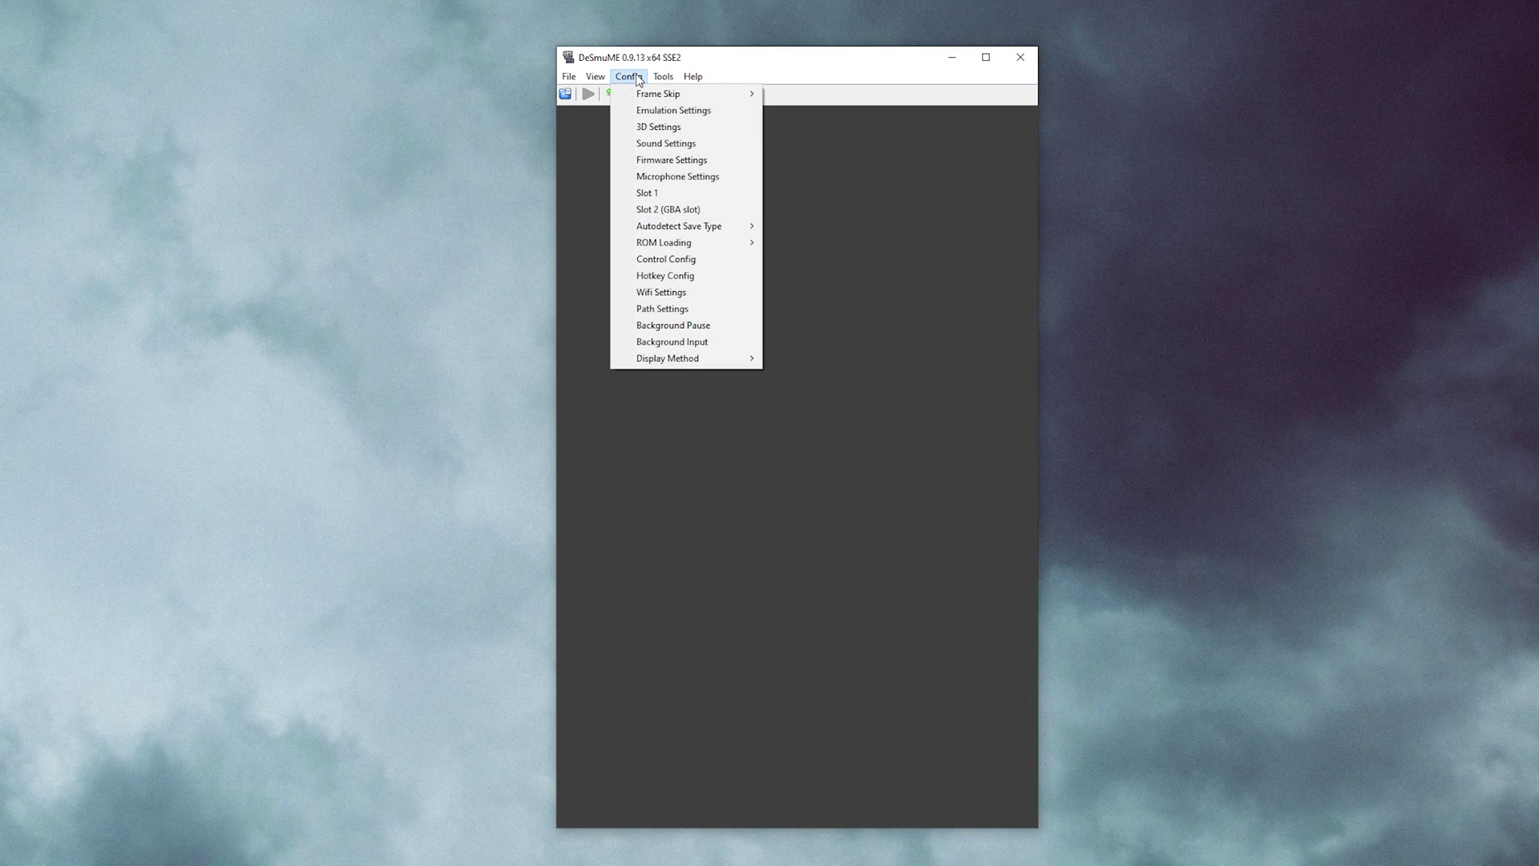
pyautogui.click(646, 128)
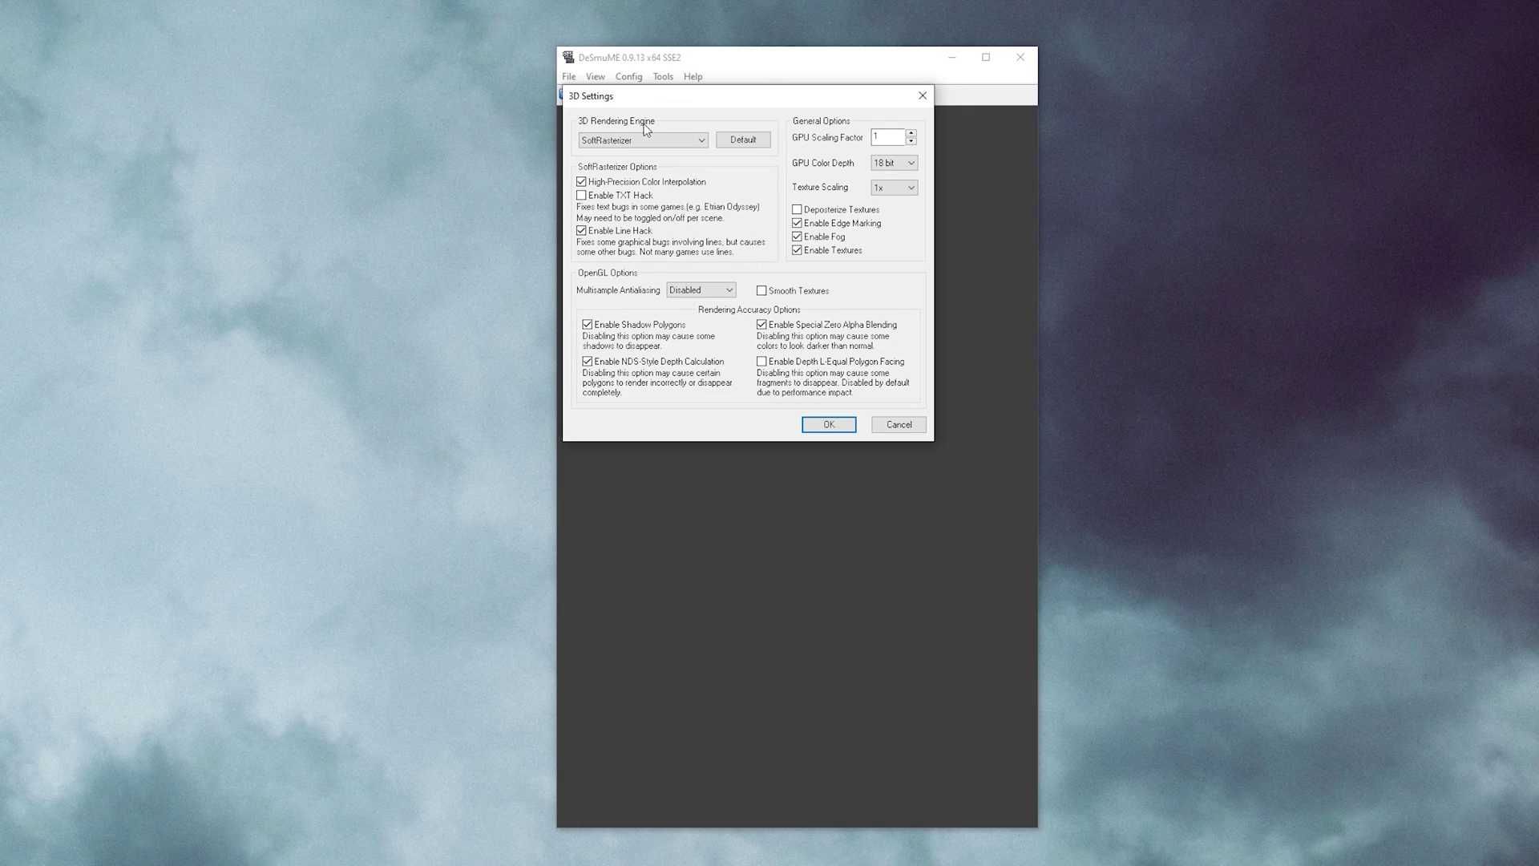
pyautogui.click(646, 139)
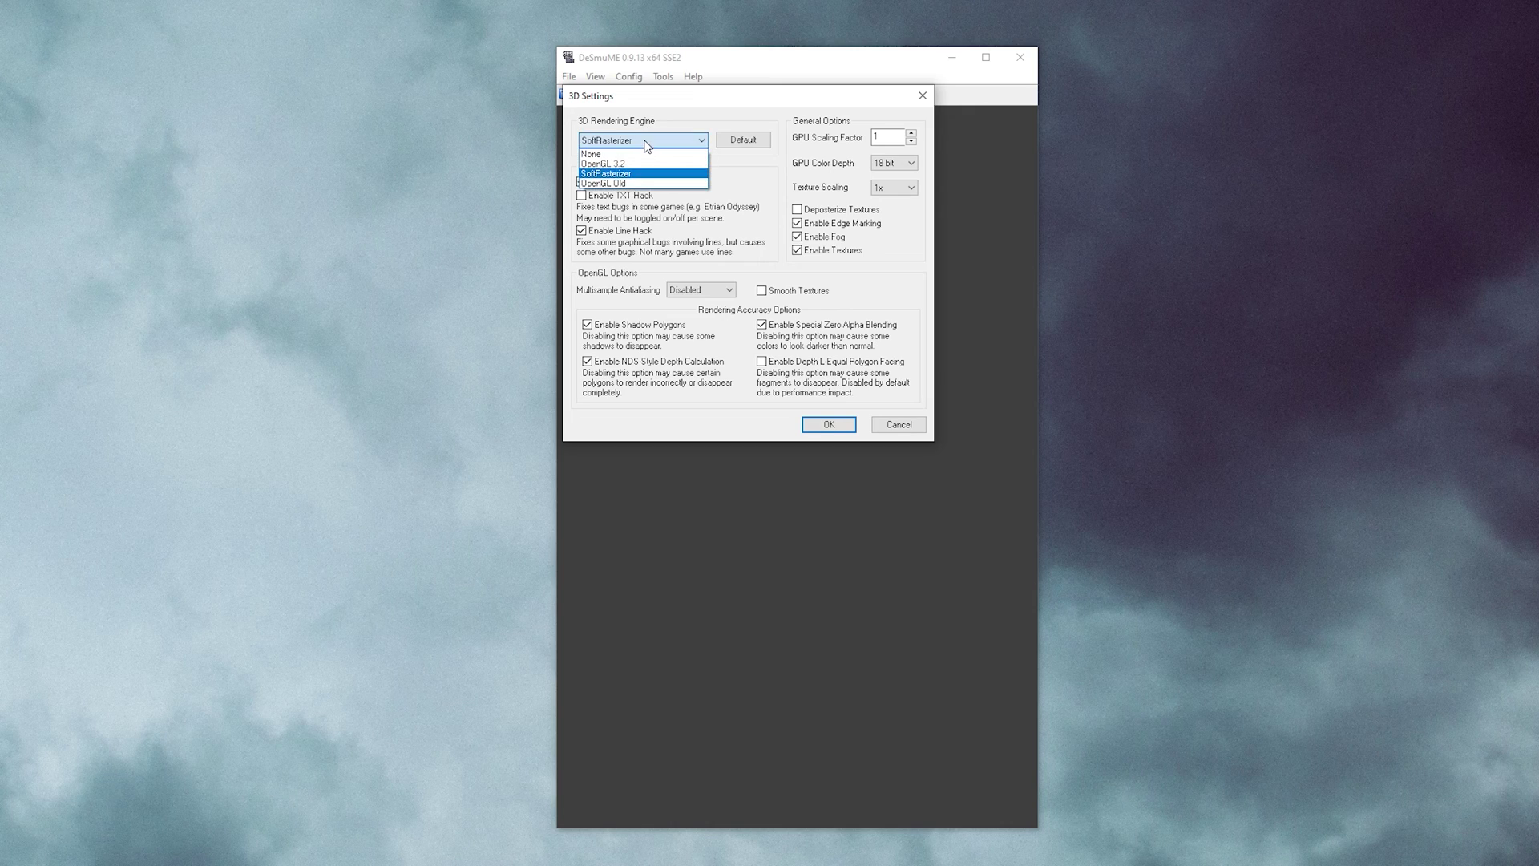
pyautogui.click(648, 167)
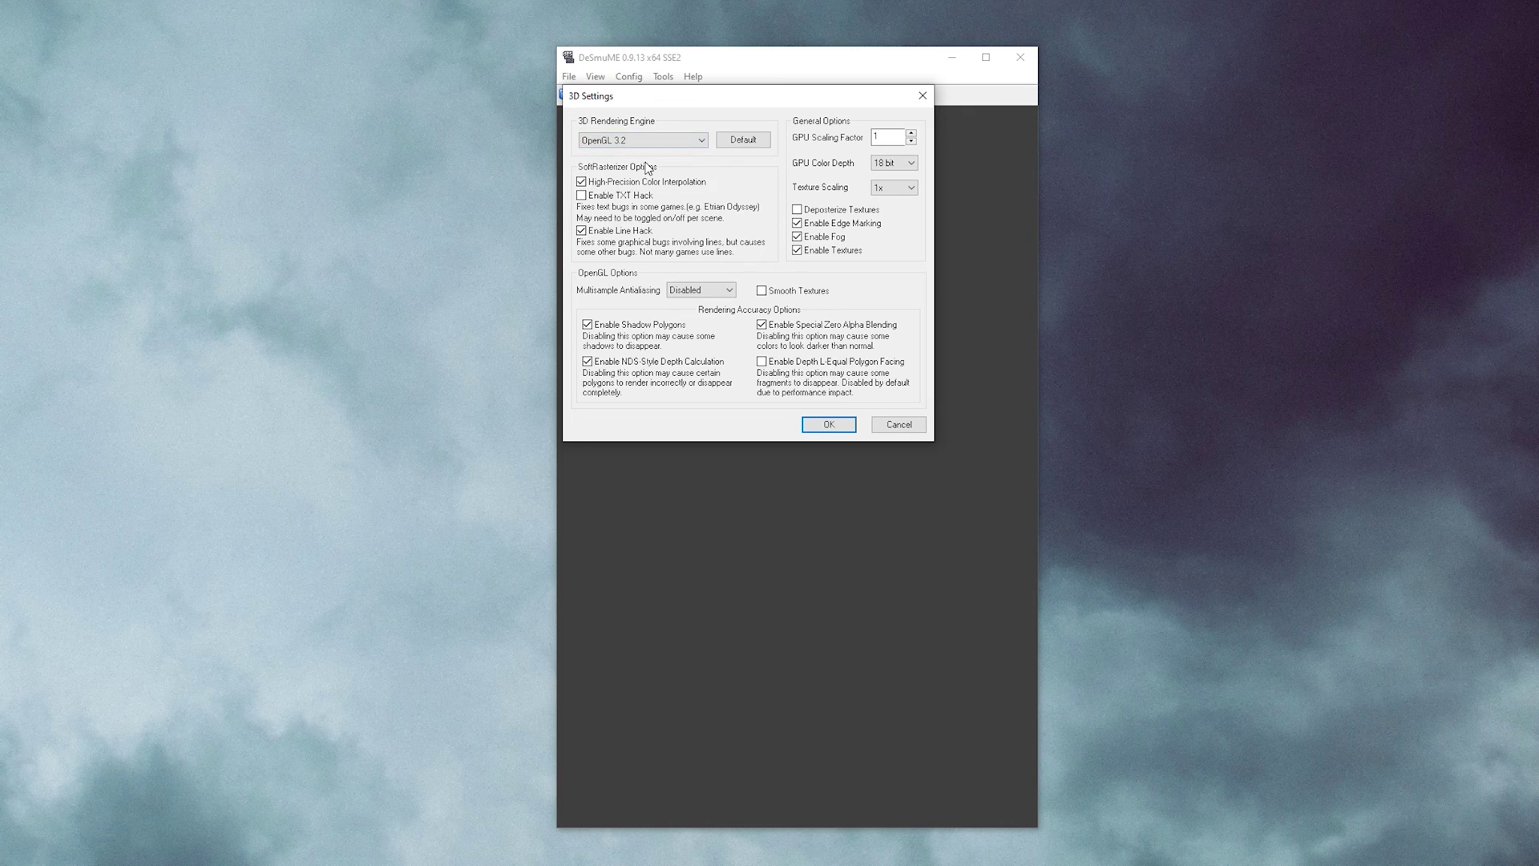
# Apply the OpenGL 3.2 setting, switch the display method to OpenGL, and check Control Config.
pyautogui.click(821, 425)
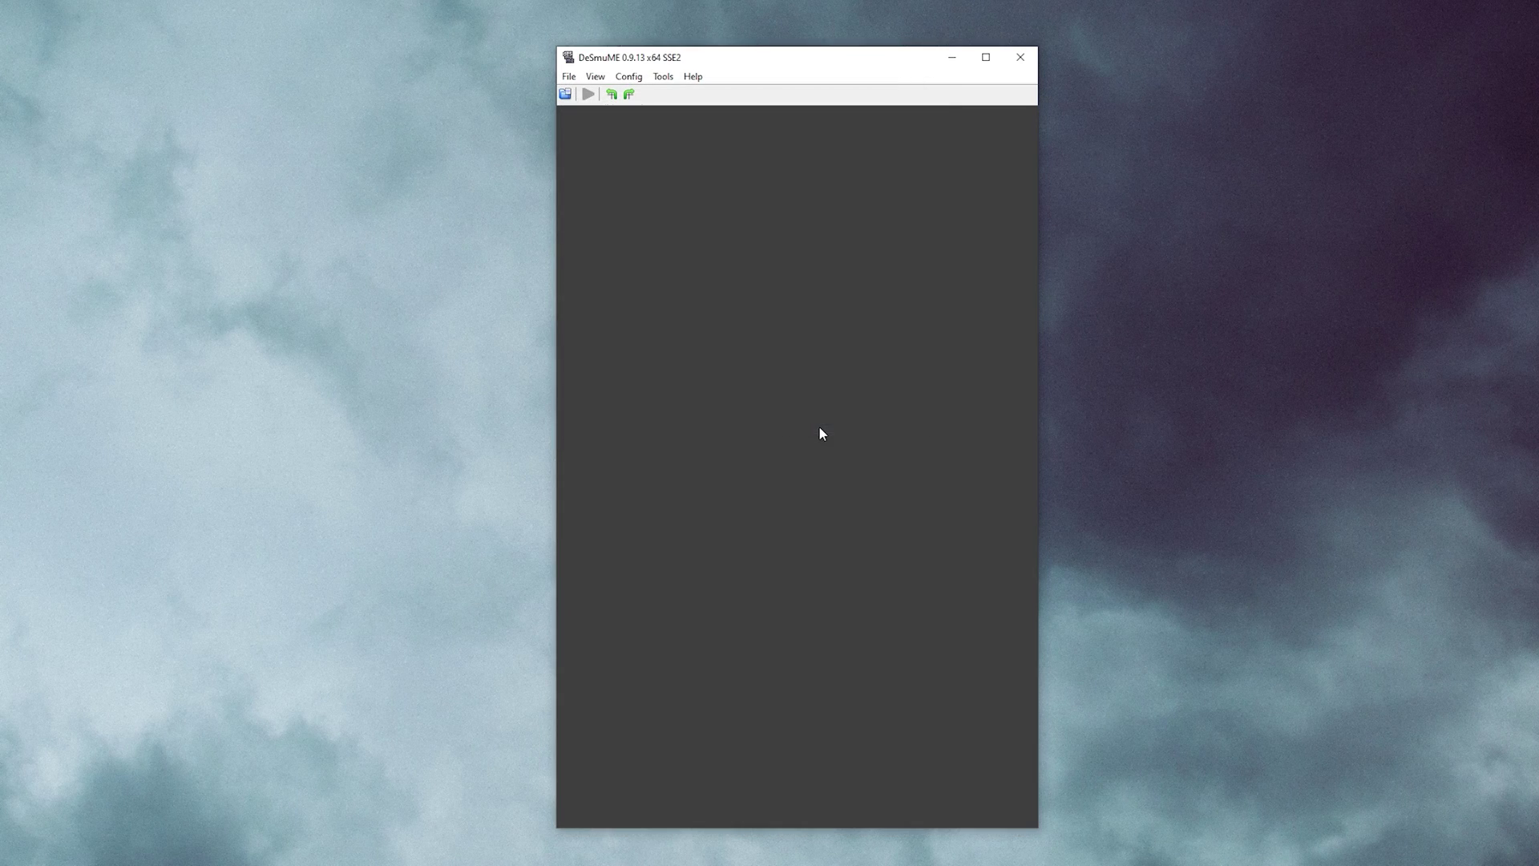
pyautogui.click(631, 78)
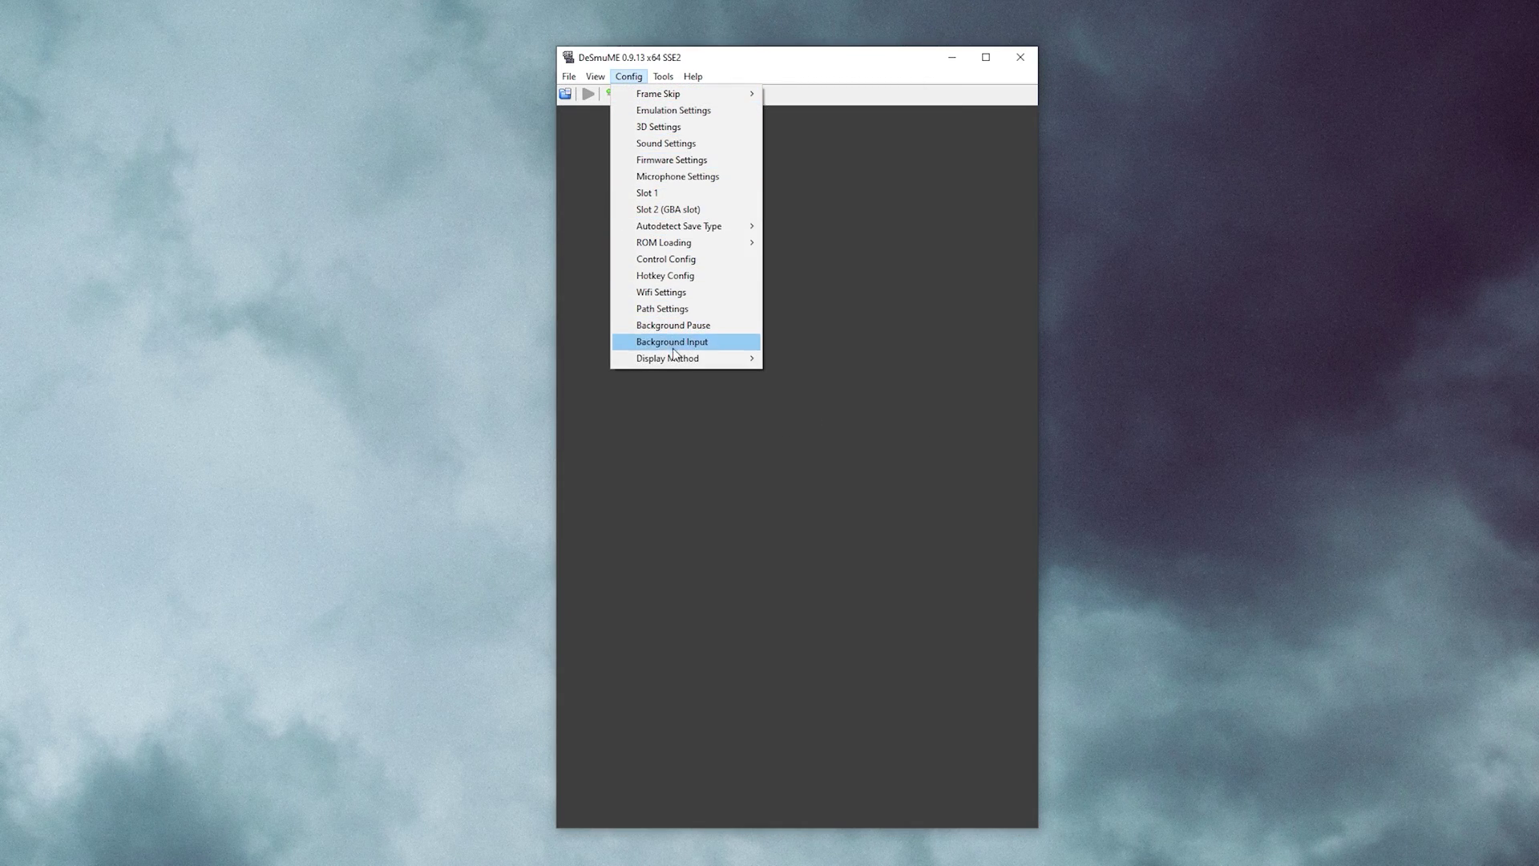
pyautogui.moveTo(705, 358)
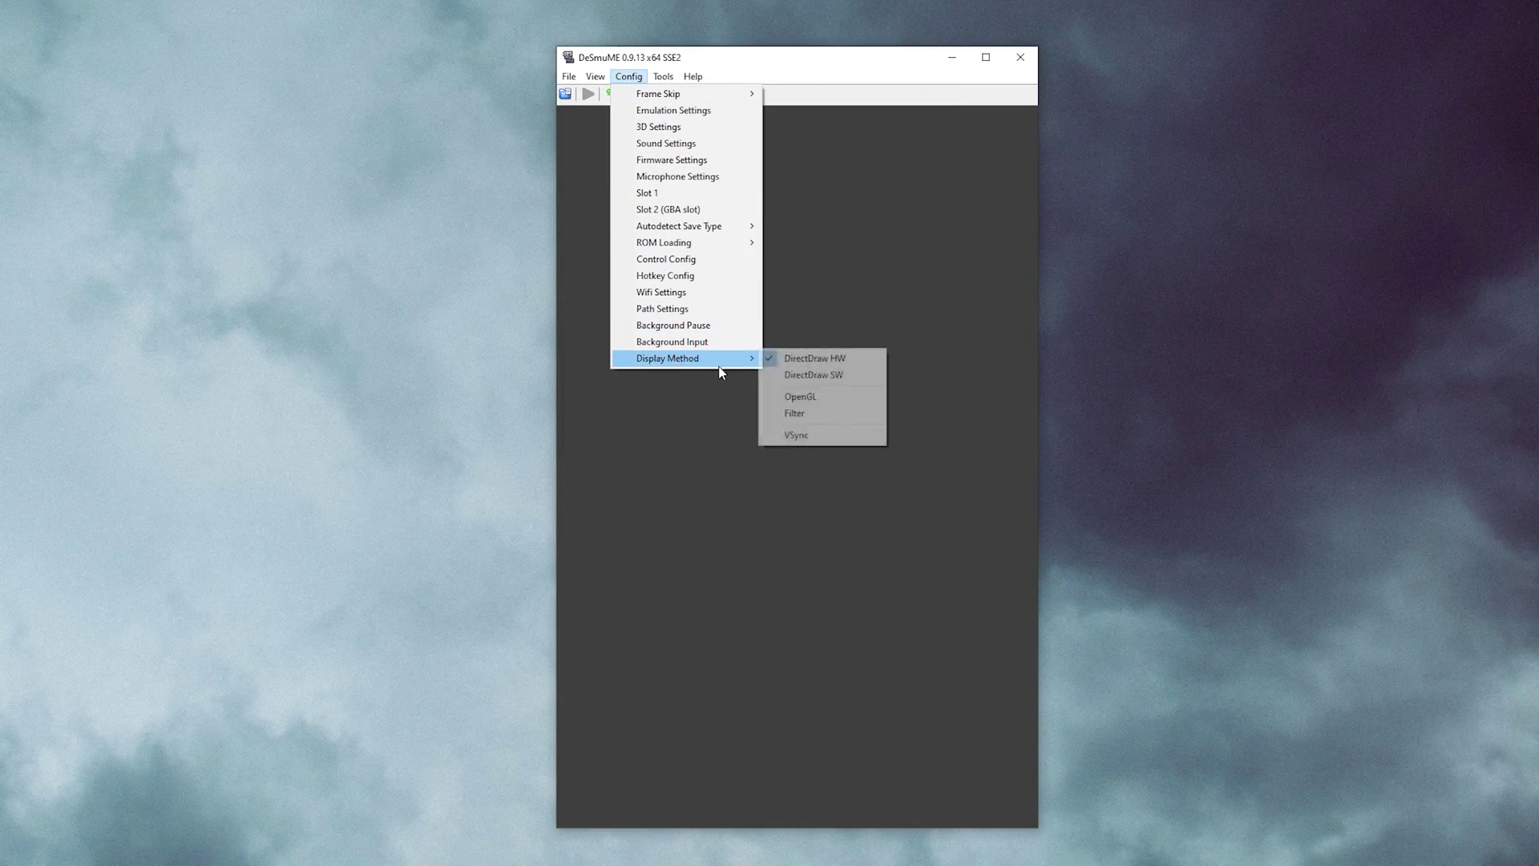
pyautogui.click(837, 396)
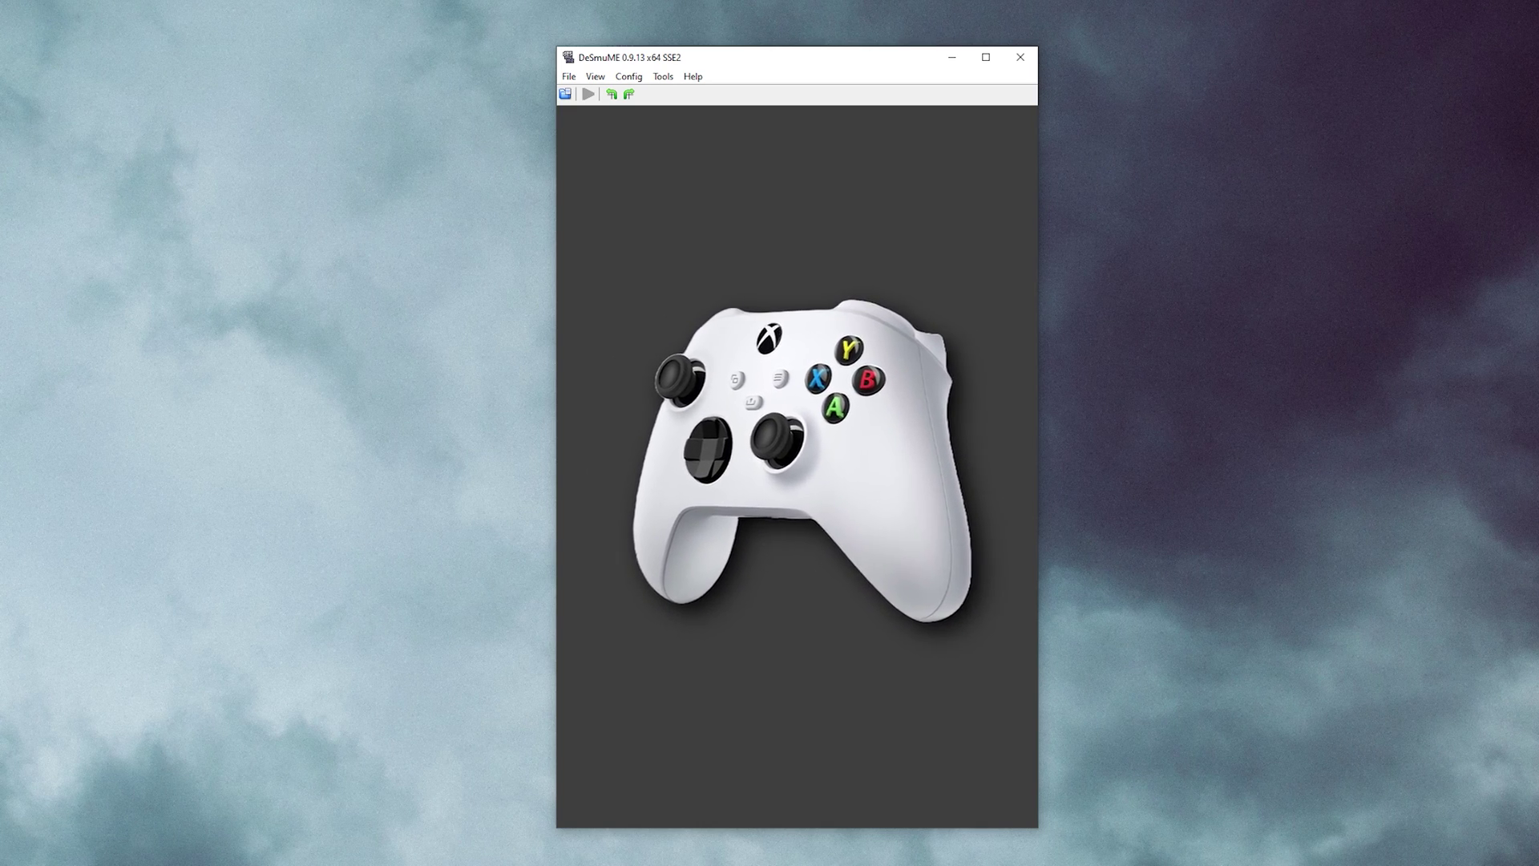
pyautogui.click(625, 76)
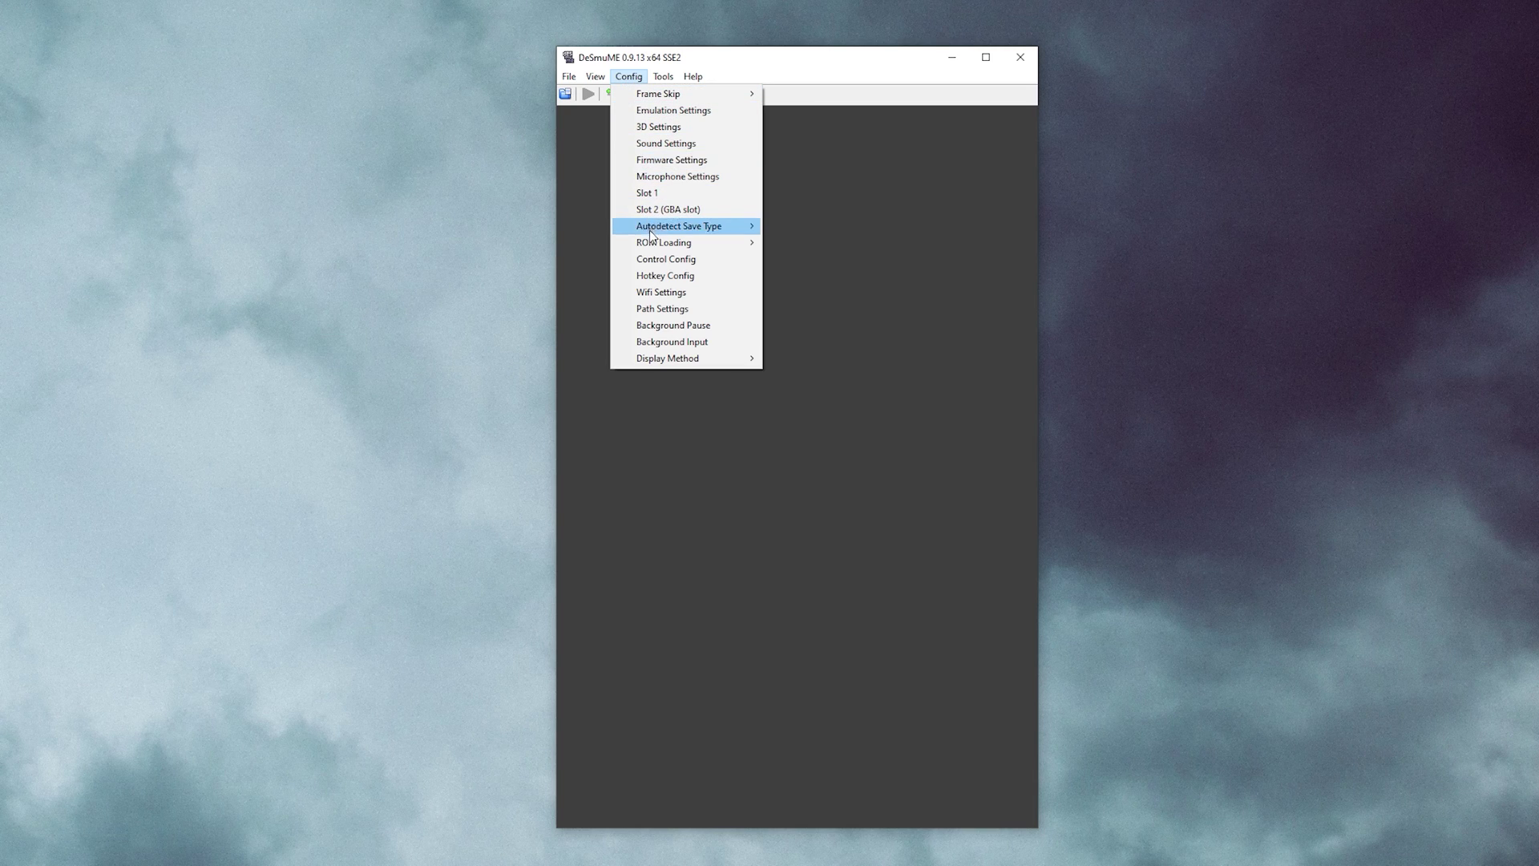
pyautogui.click(654, 259)
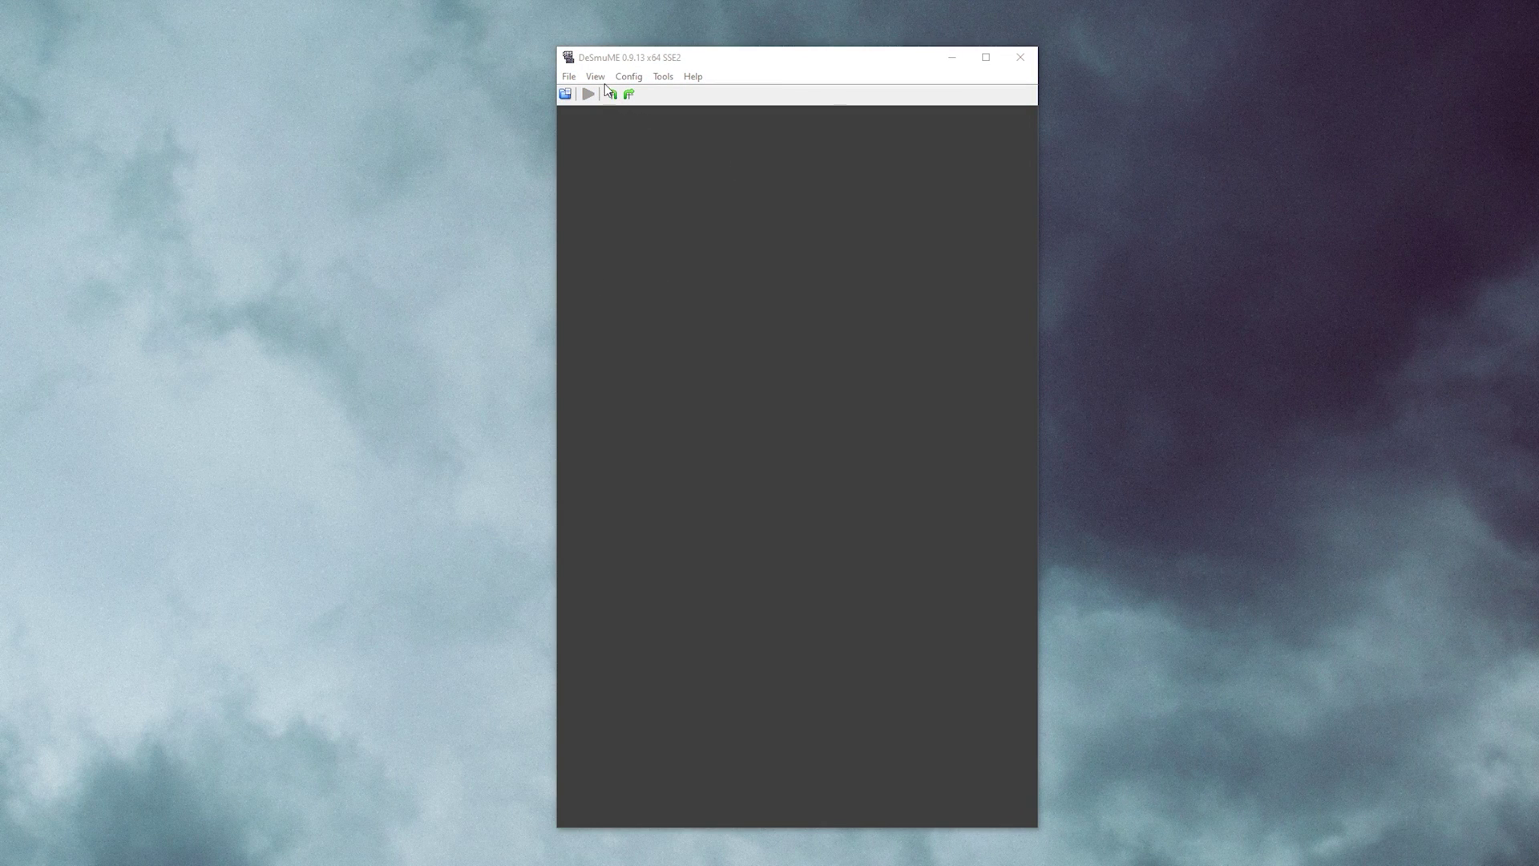
# Load Mario Kart DS.nds from the GAMES folder via Open ROM.
pyautogui.click(597, 77)
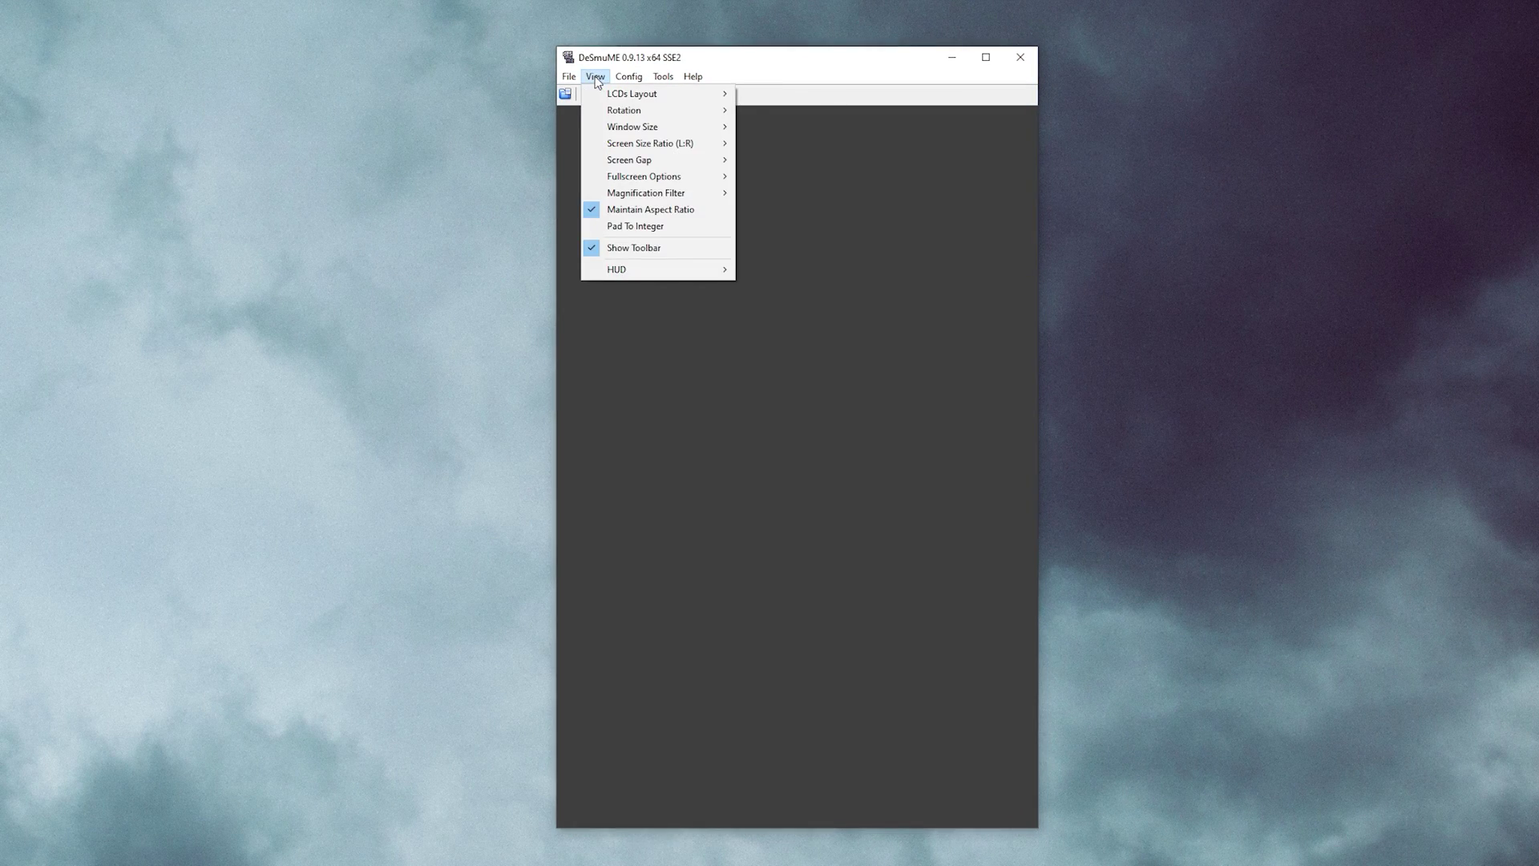
pyautogui.click(570, 93)
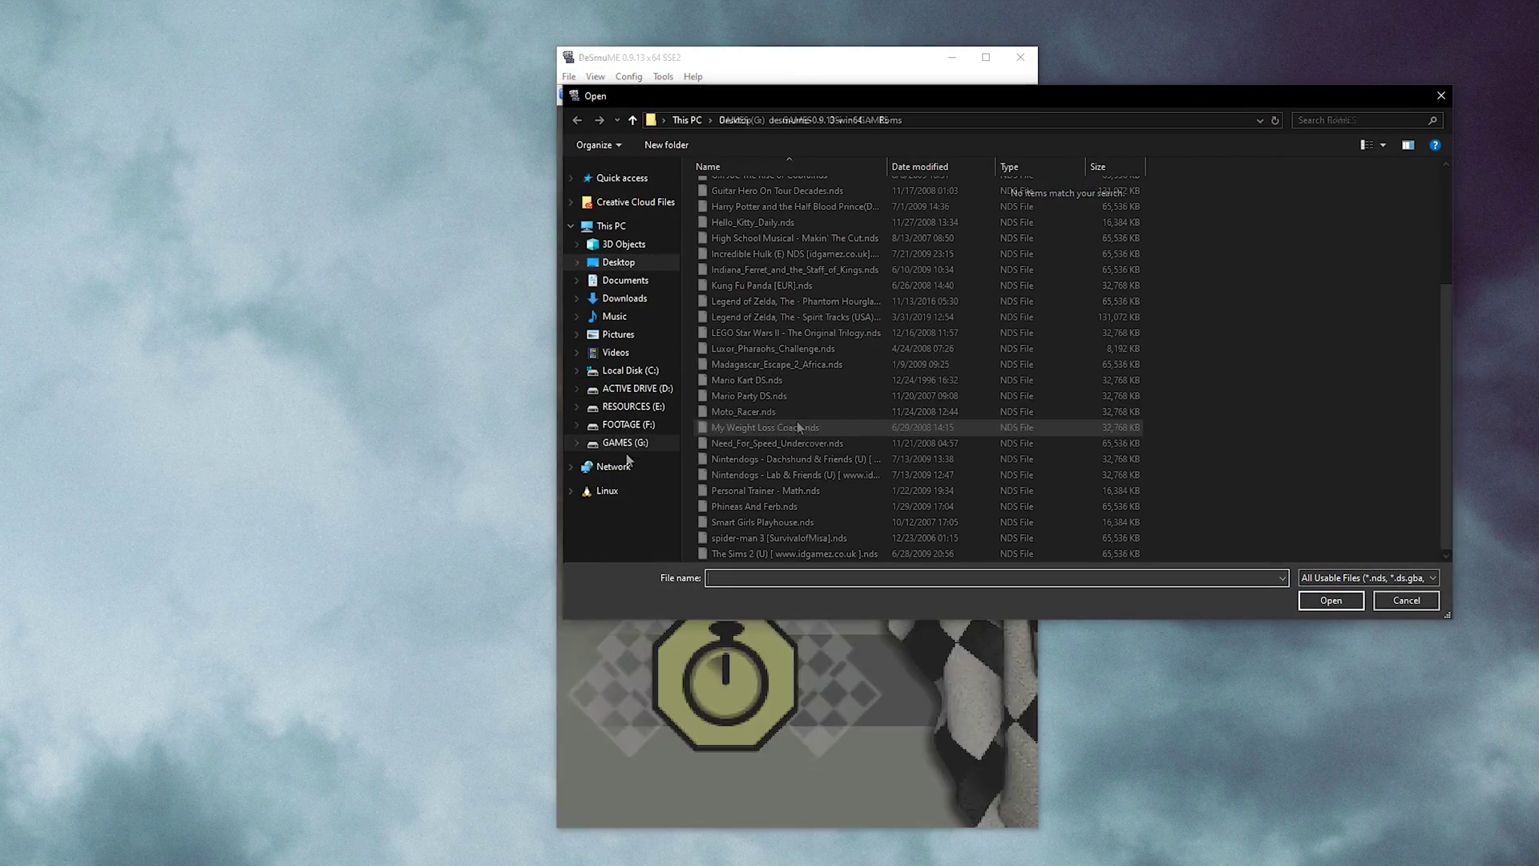
pyautogui.click(800, 381)
pyautogui.click(1318, 603)
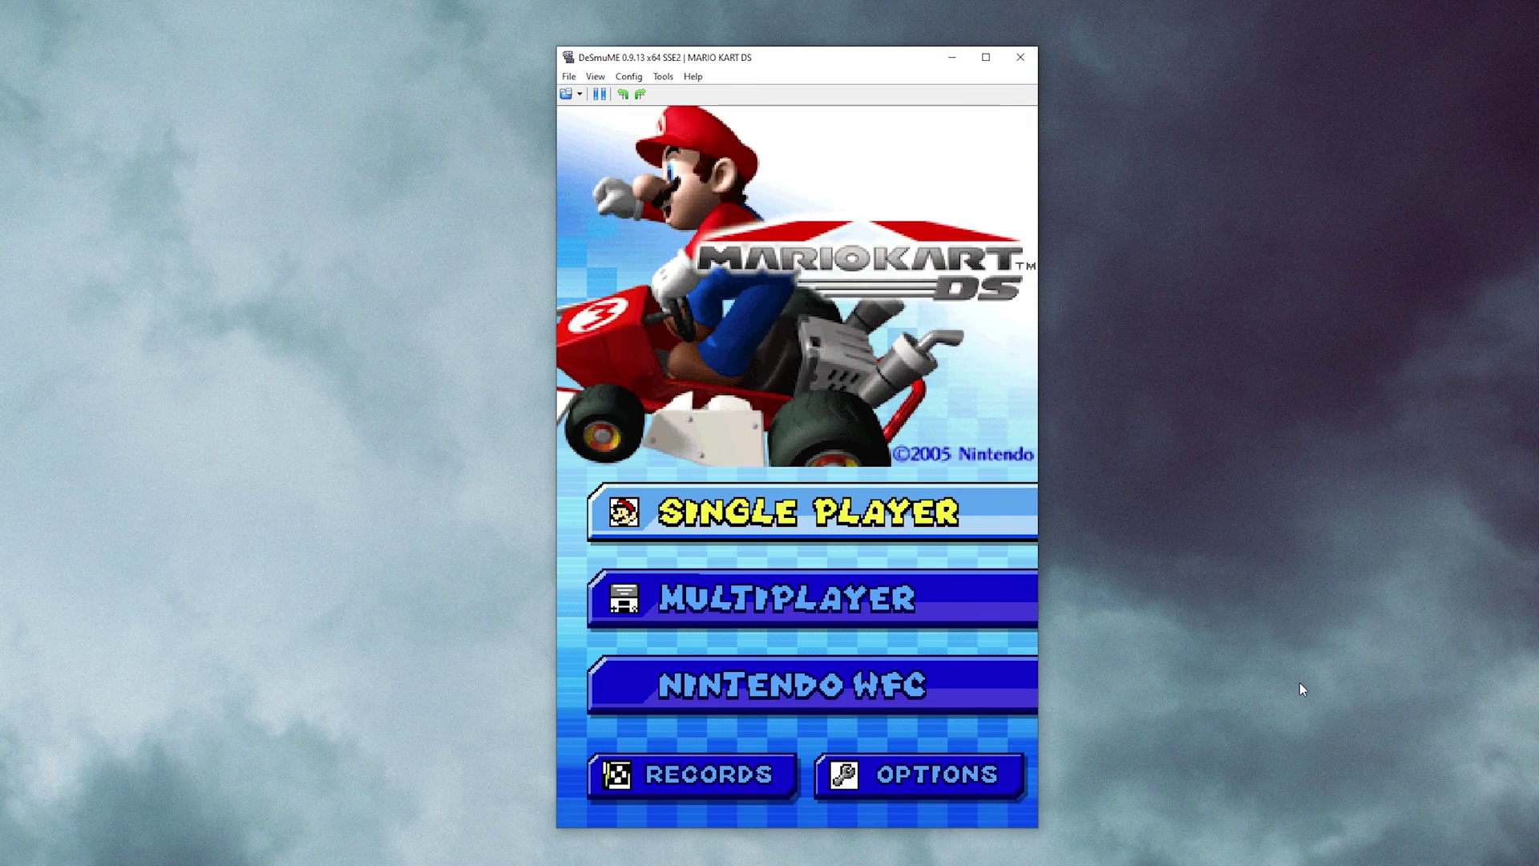
# Choose Single Player, Grand Prix and the 150cc class in Mario Kart DS.
pyautogui.press('x')
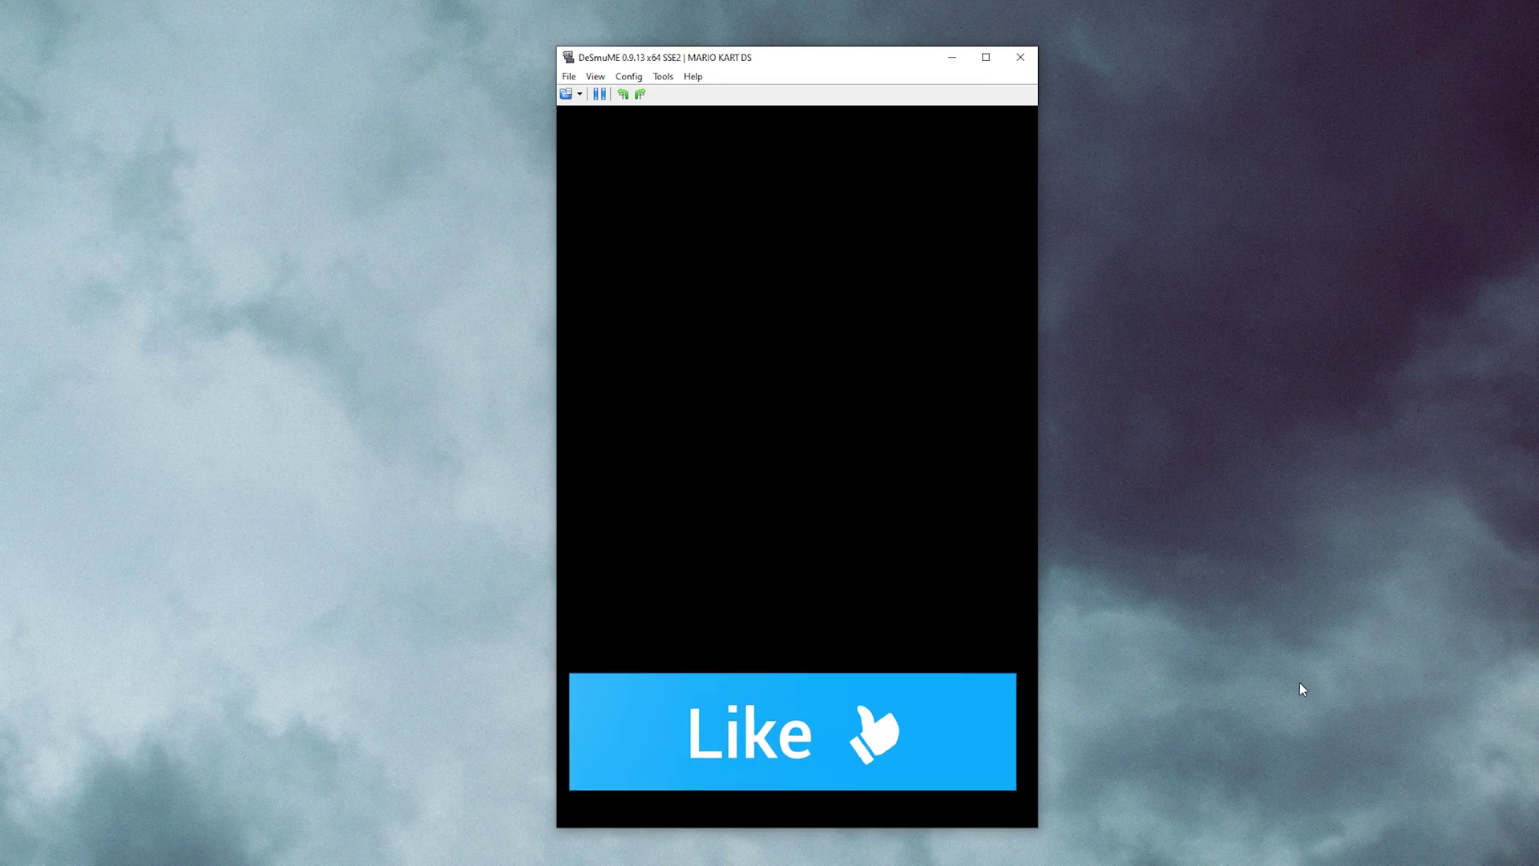
pyautogui.press('x')
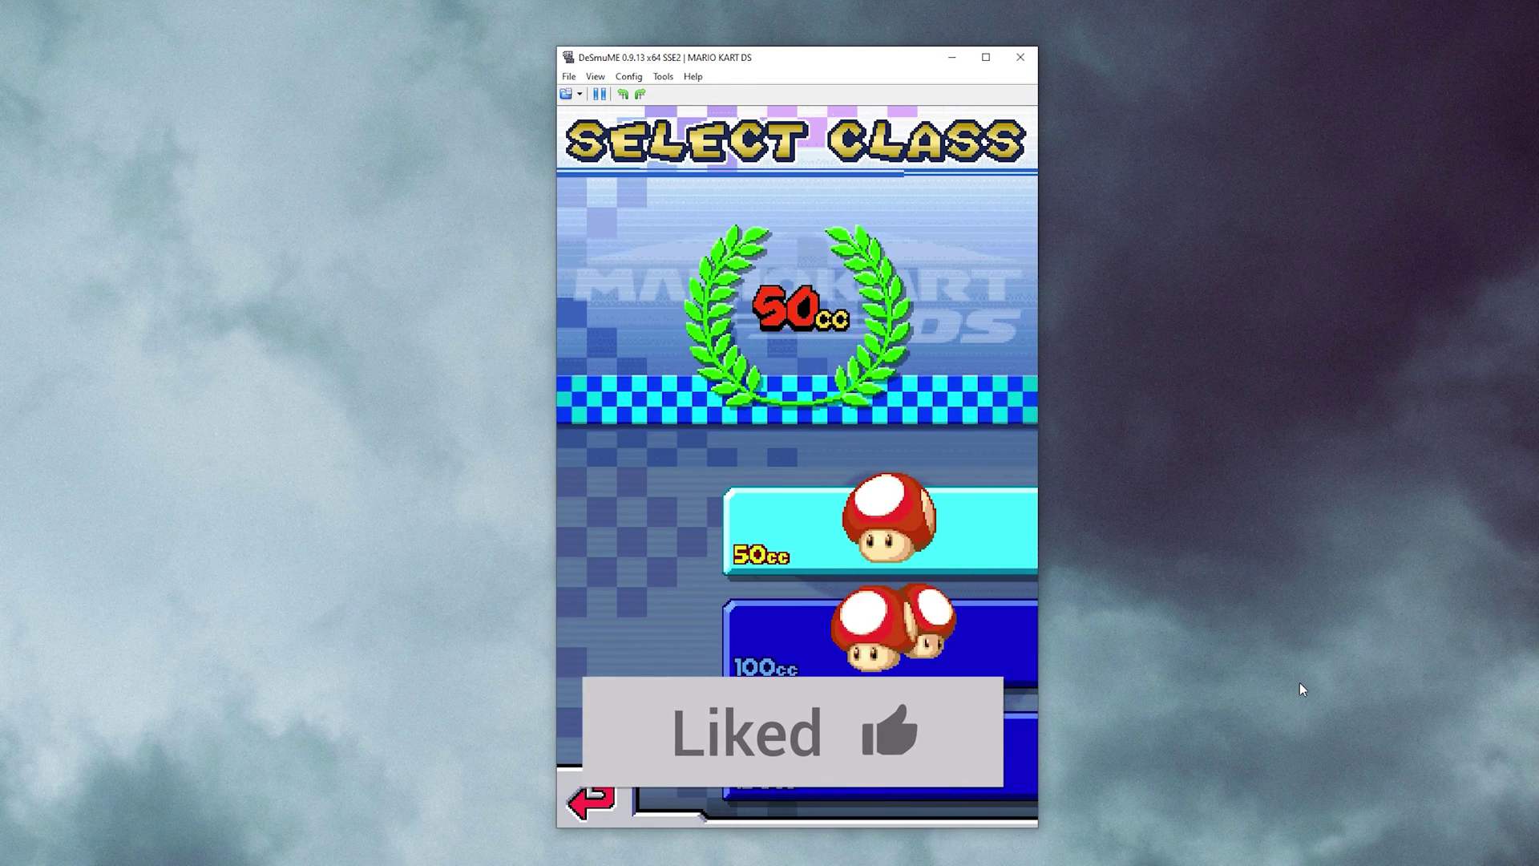
pyautogui.press('Down')
pyautogui.press('Down')
pyautogui.press('x')
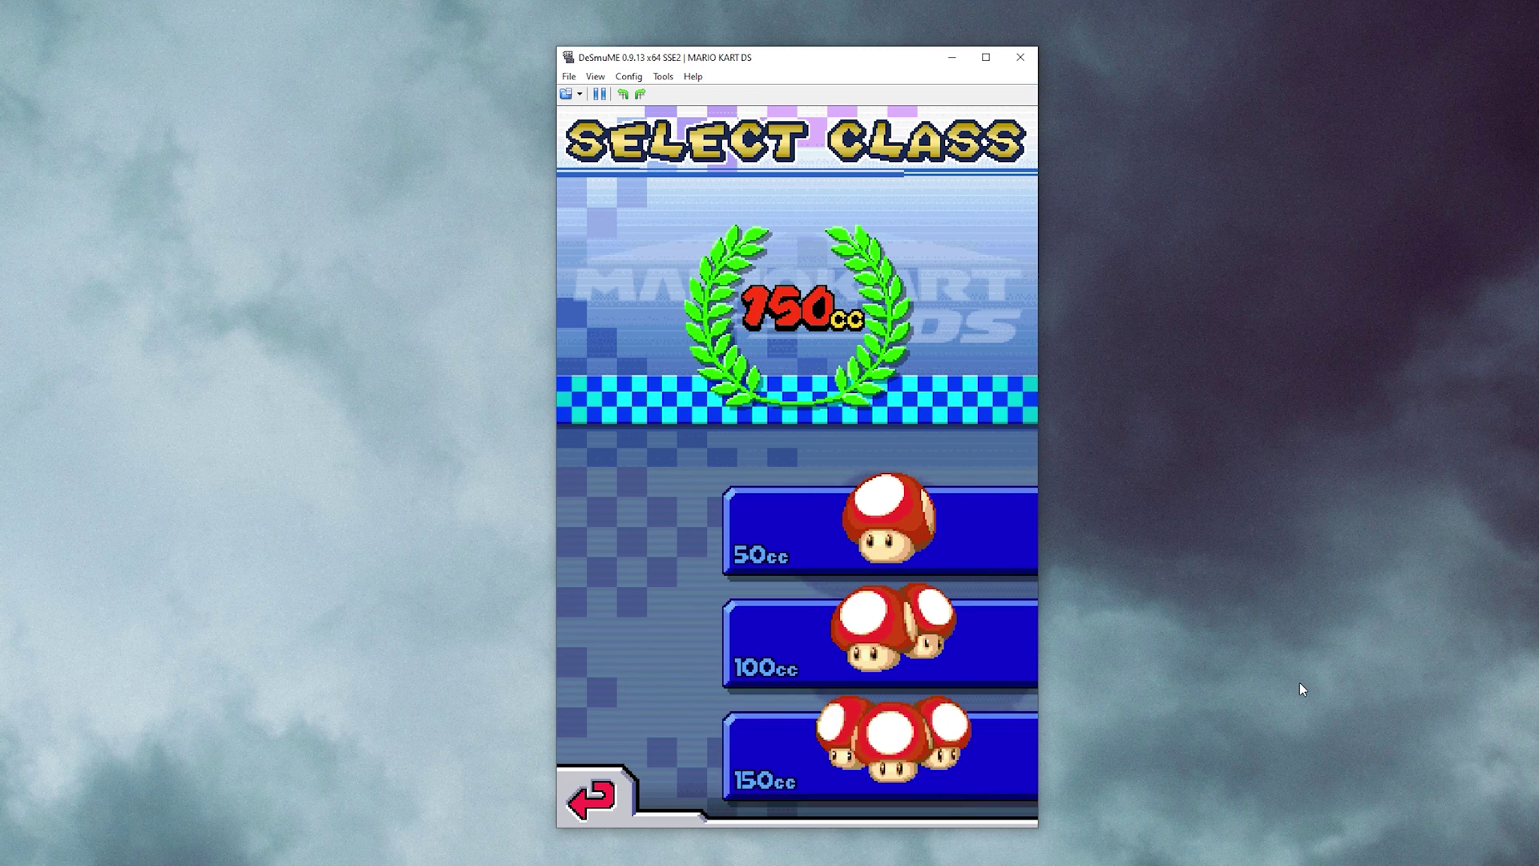
# Move the character selection across the roster onto Bowser.
pyautogui.press('Right')
pyautogui.press('Down')
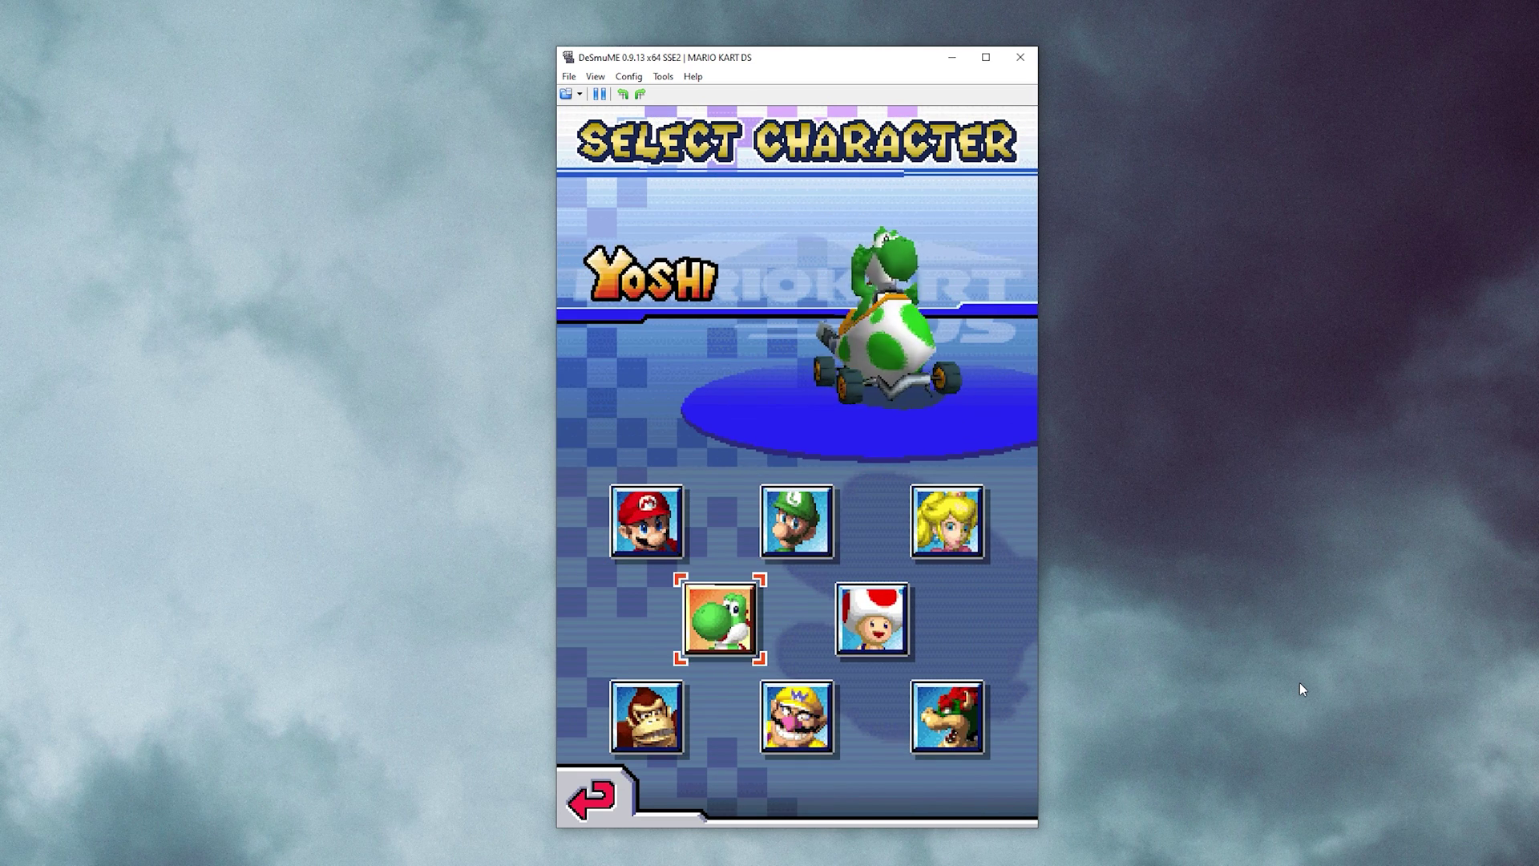
pyautogui.press('Right')
pyautogui.press('Down')
pyautogui.press('Right')
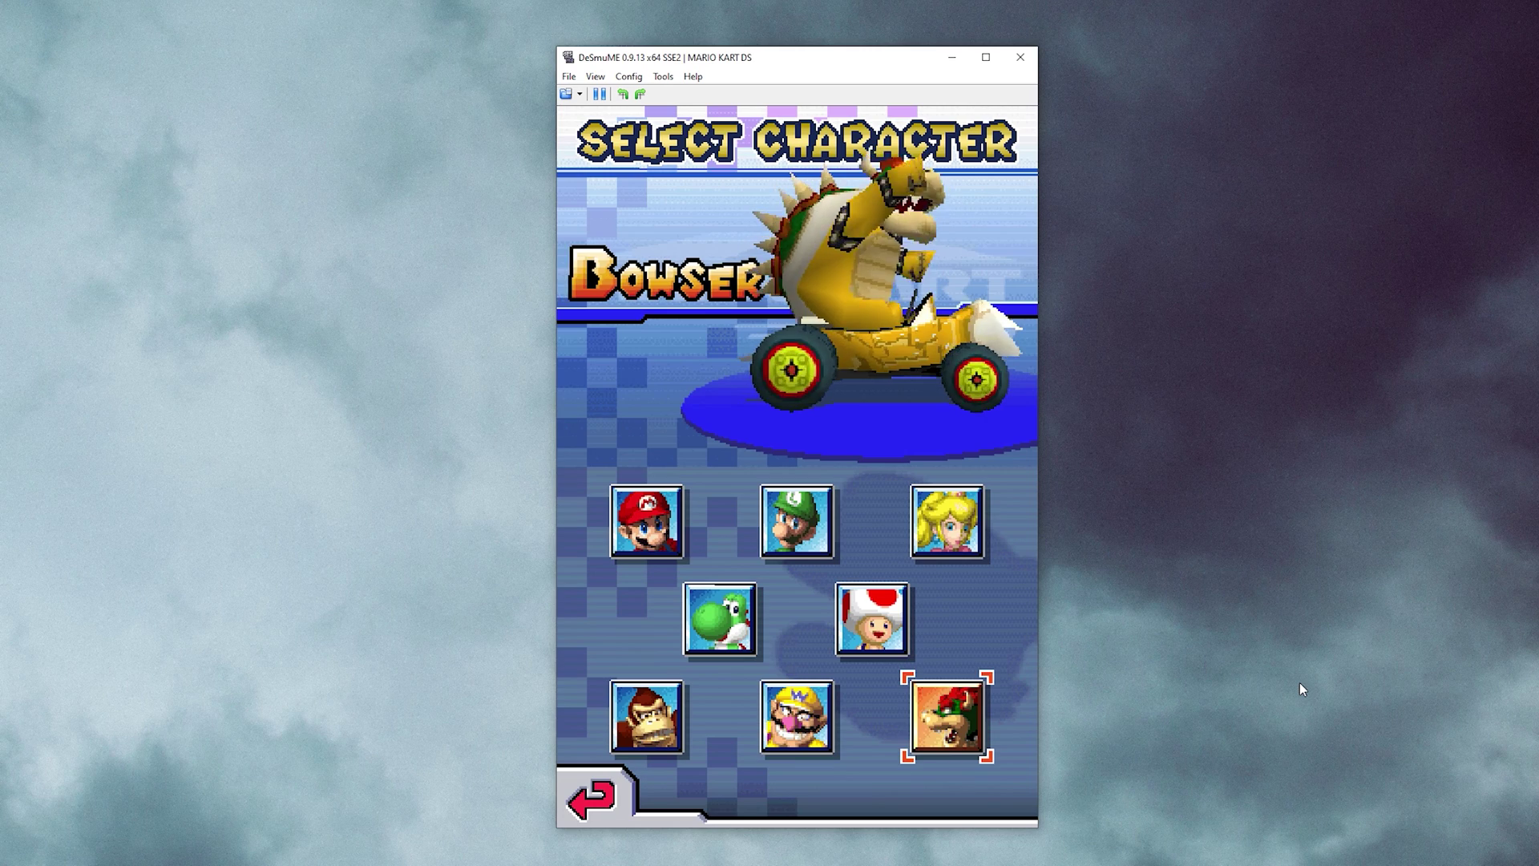